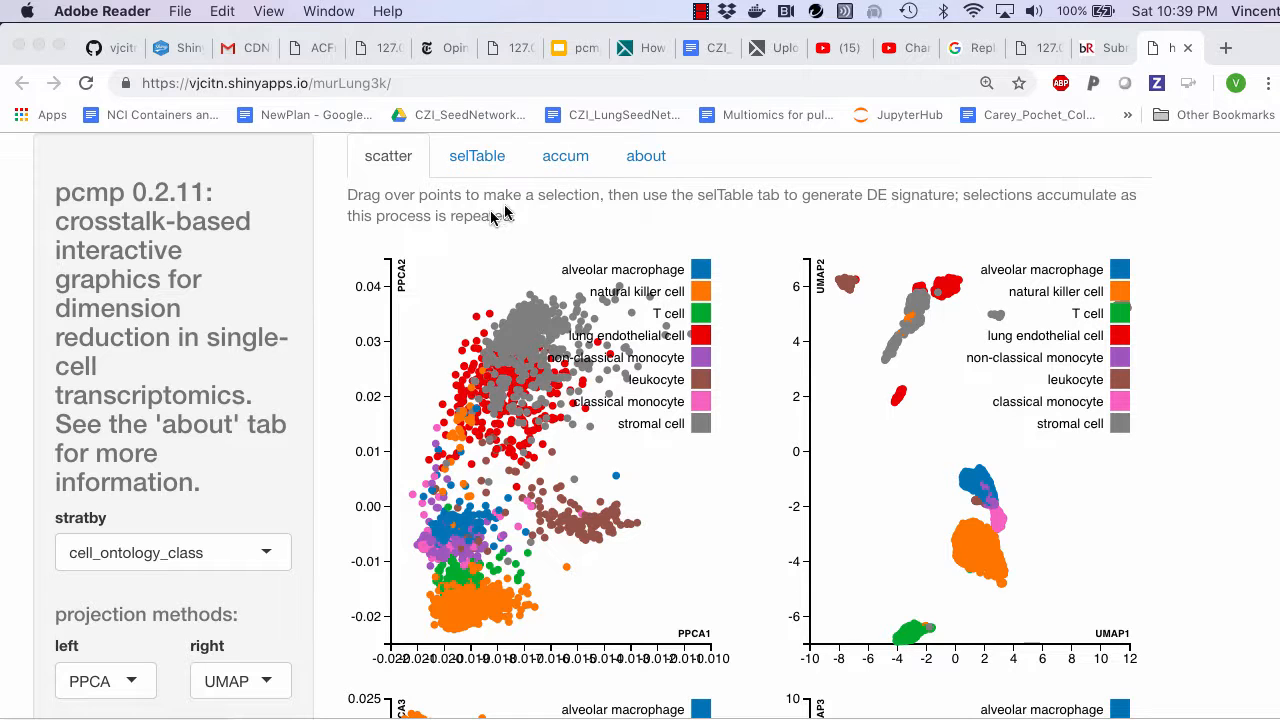
- Open the about page and read the pcmp description and the current input data structure
{"action": "left_click", "coordinate": [647, 167]}
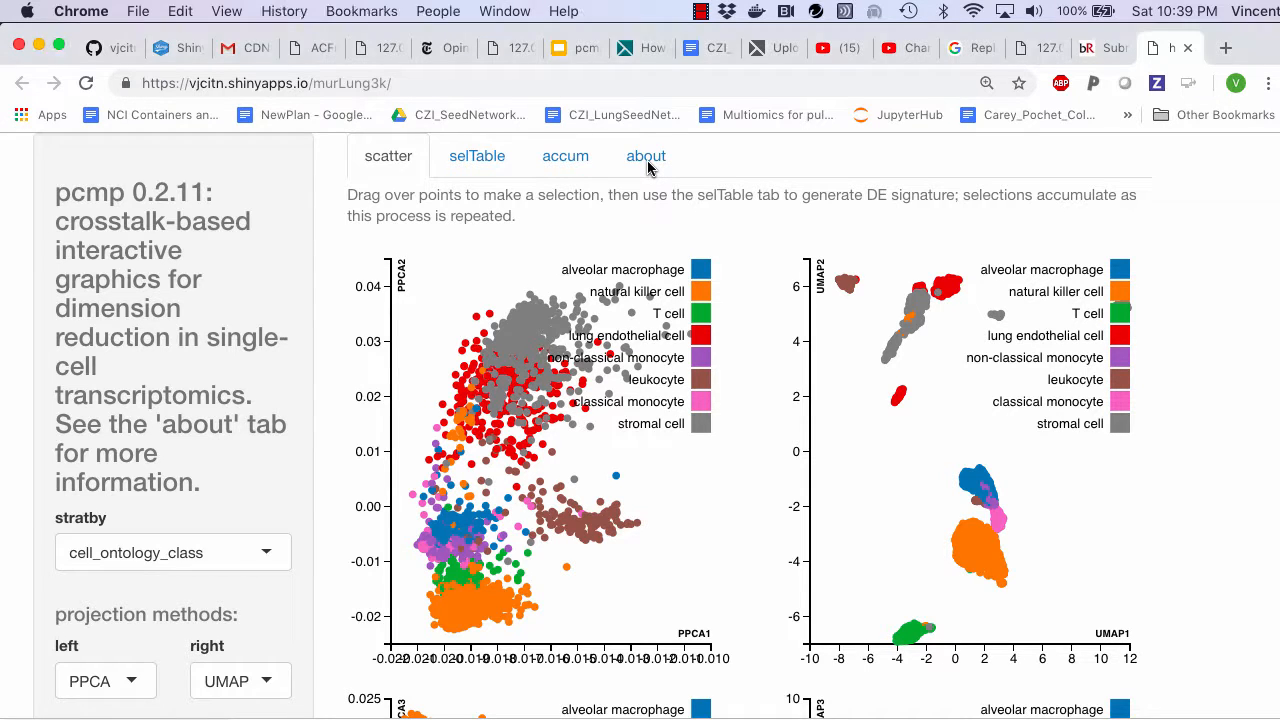
{"action": "left_click", "coordinate": [646, 157]}
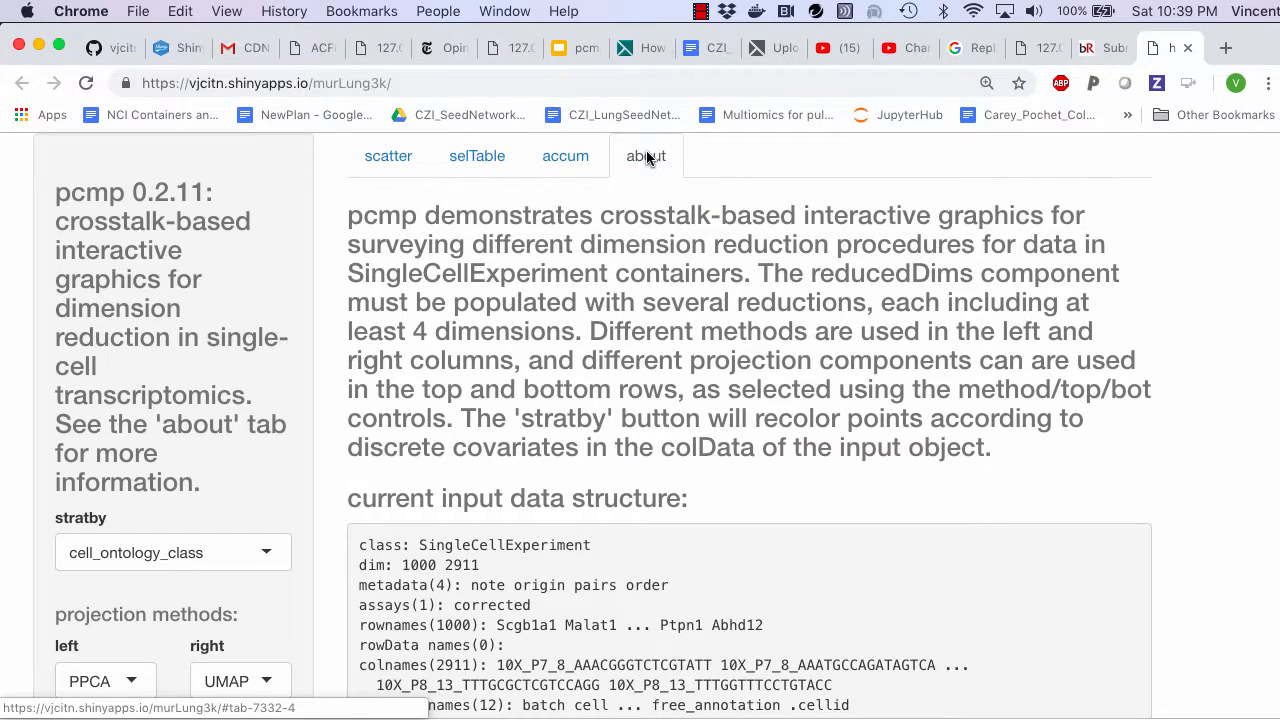
{"action": "scroll", "coordinate": [646, 200], "scroll_direction": "down", "scroll_amount": 3}
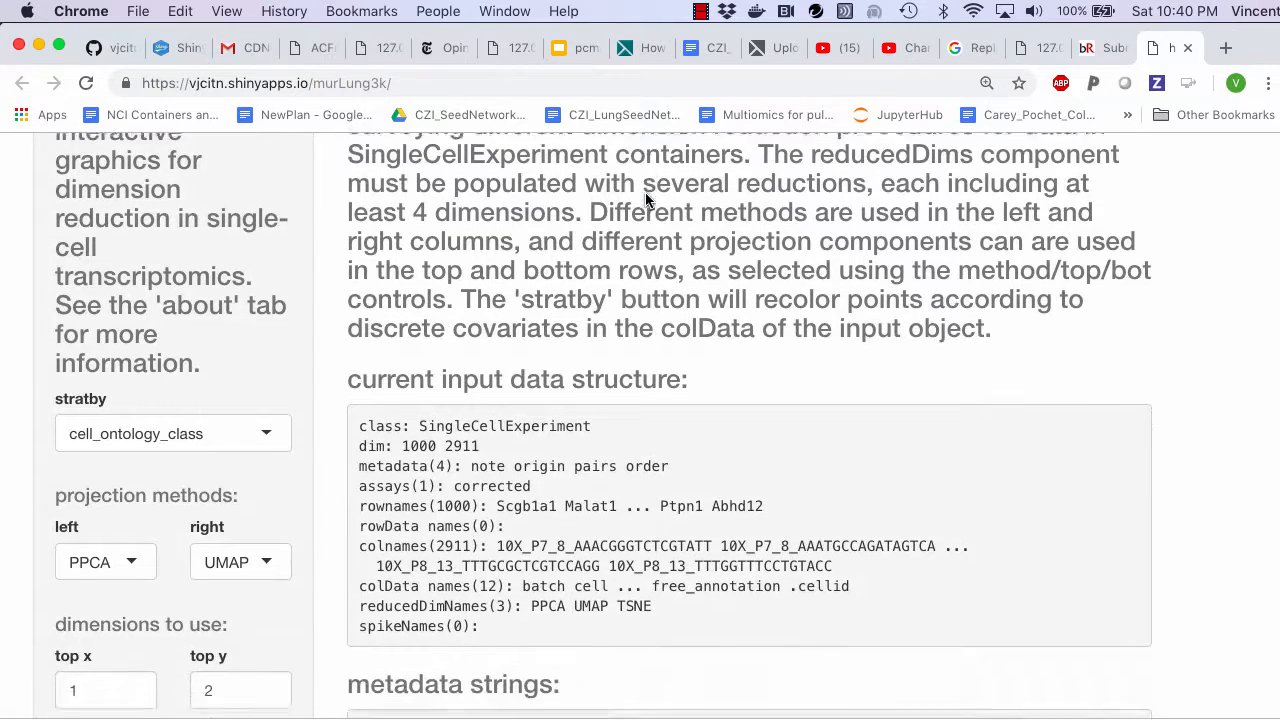
{"action": "scroll", "coordinate": [646, 200], "scroll_direction": "down", "scroll_amount": 4}
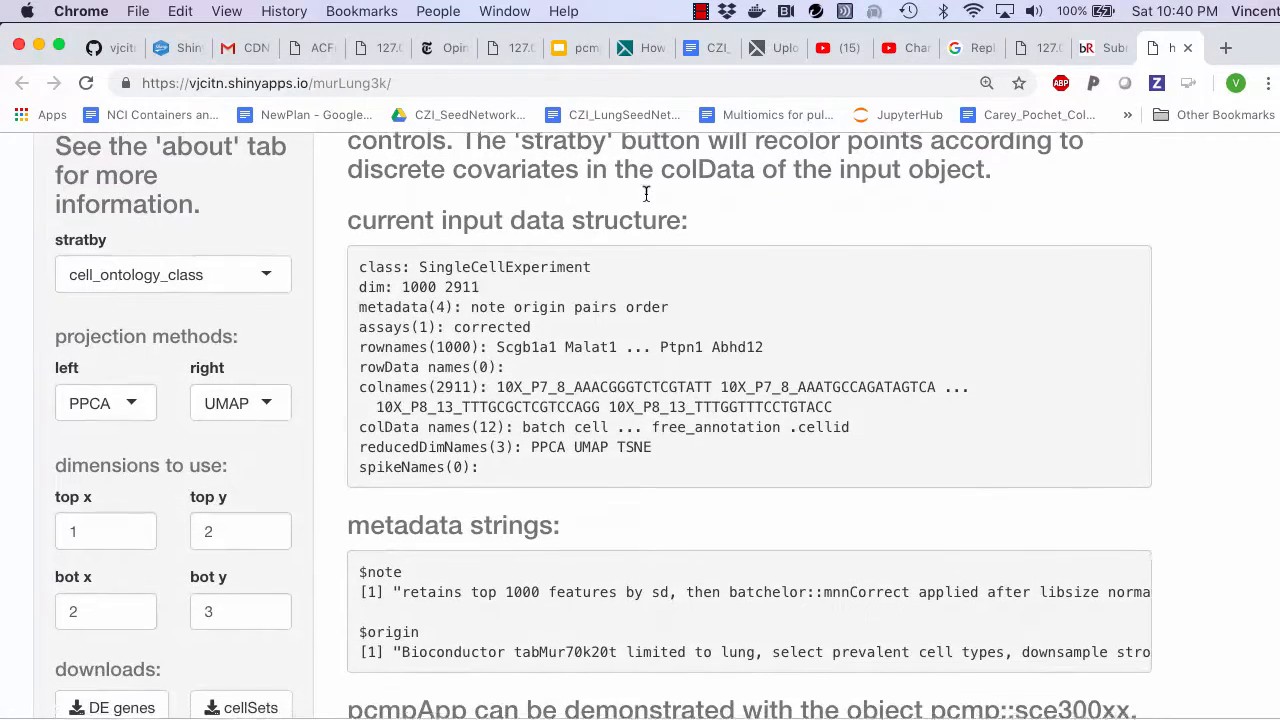
{"action": "scroll", "coordinate": [646, 195], "scroll_direction": "down", "scroll_amount": 4}
{"action": "scroll", "coordinate": [646, 200], "scroll_direction": "up", "scroll_amount": 4}
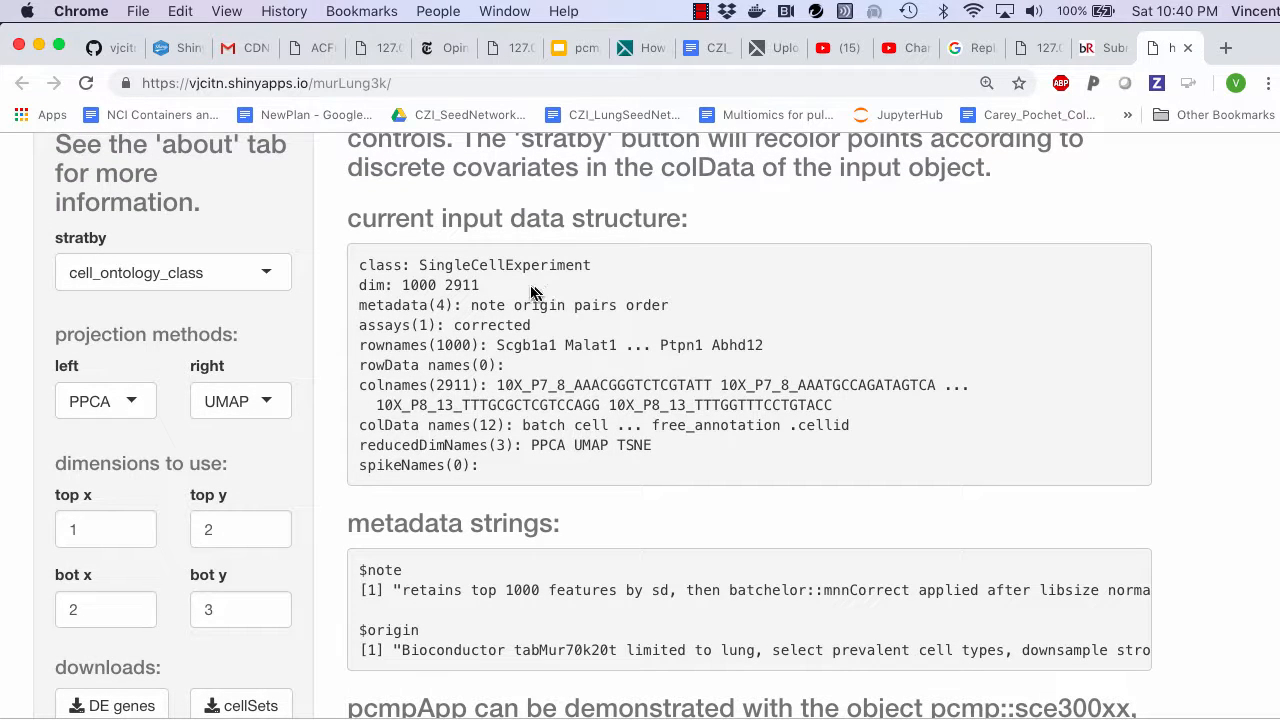
- Read the full note and origin entries in the metadata strings of the about page
{"action": "scroll", "coordinate": [568, 450], "scroll_direction": "down", "scroll_amount": 2}
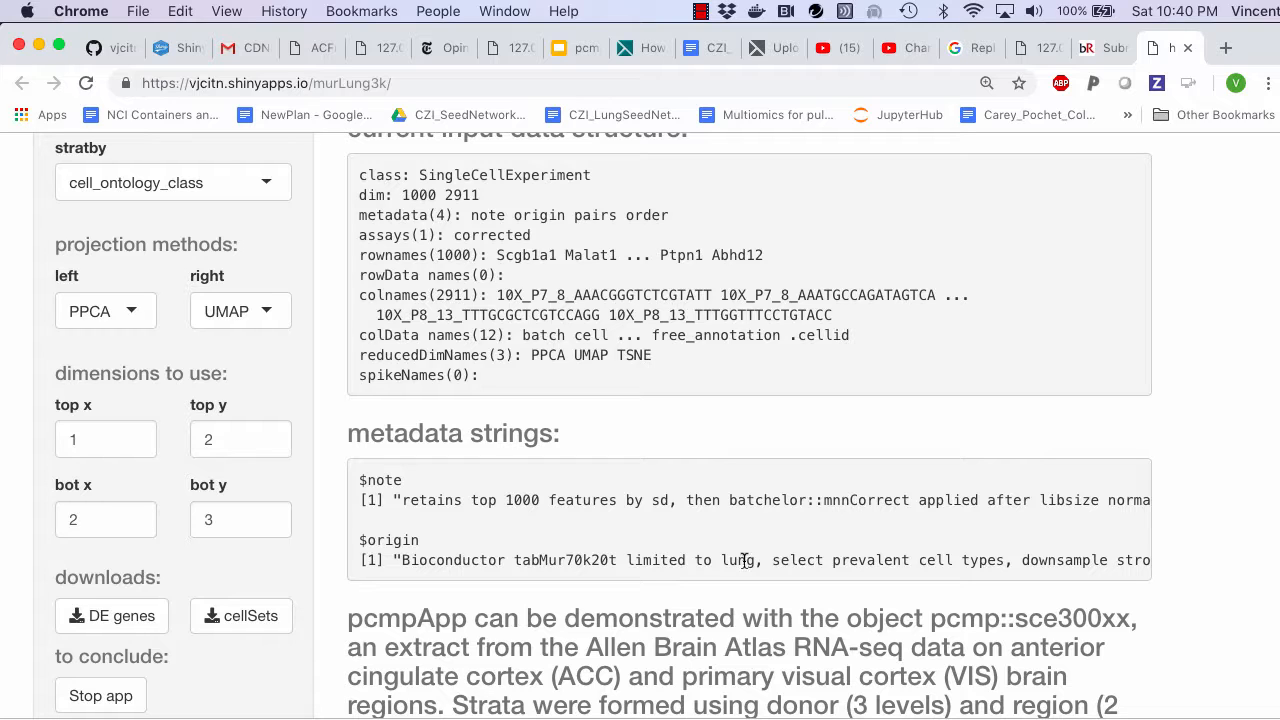
{"action": "scroll", "coordinate": [751, 560], "scroll_direction": "right", "scroll_amount": 5}
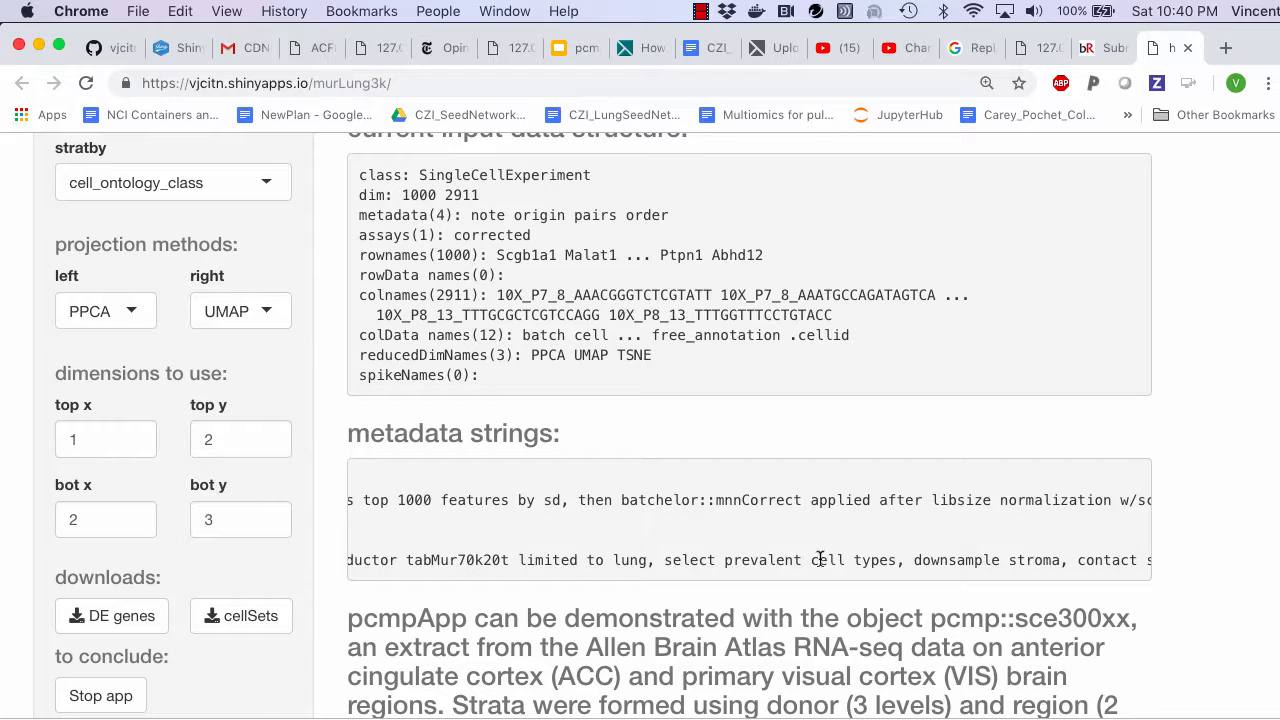
{"action": "scroll", "coordinate": [819, 558], "scroll_direction": "right", "scroll_amount": 3}
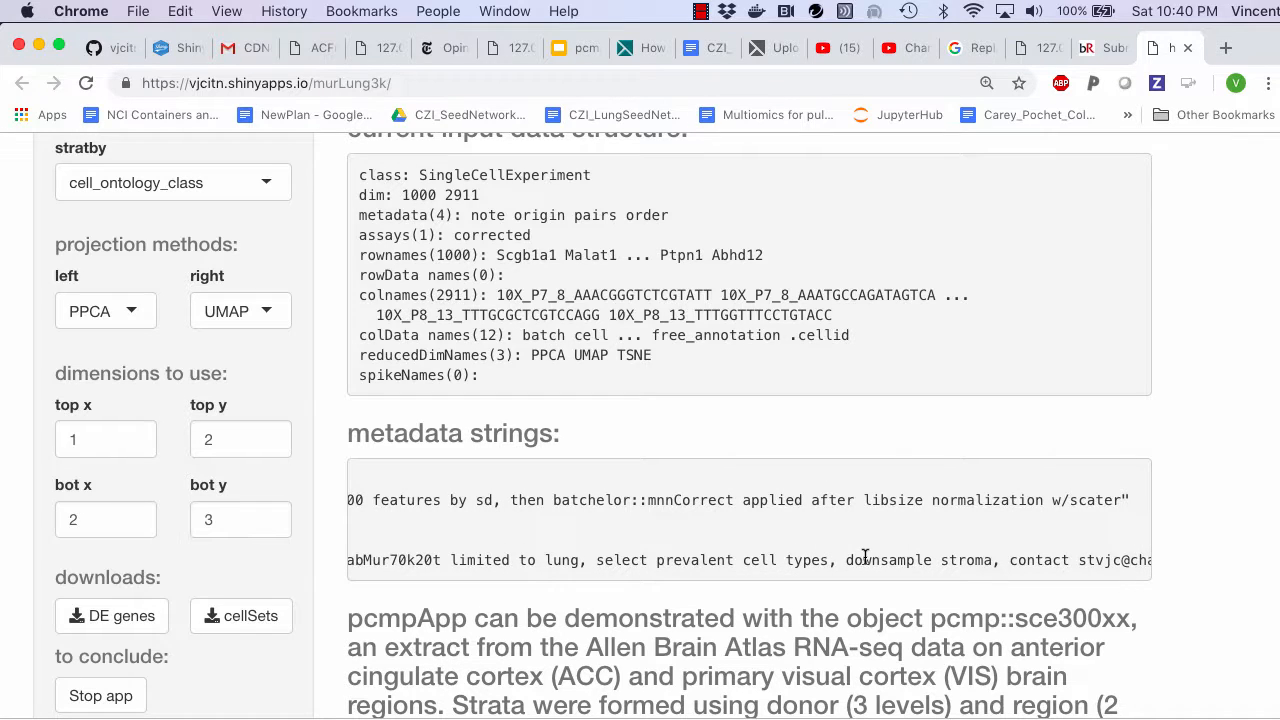
{"action": "scroll", "coordinate": [907, 555], "scroll_direction": "left", "scroll_amount": 8}
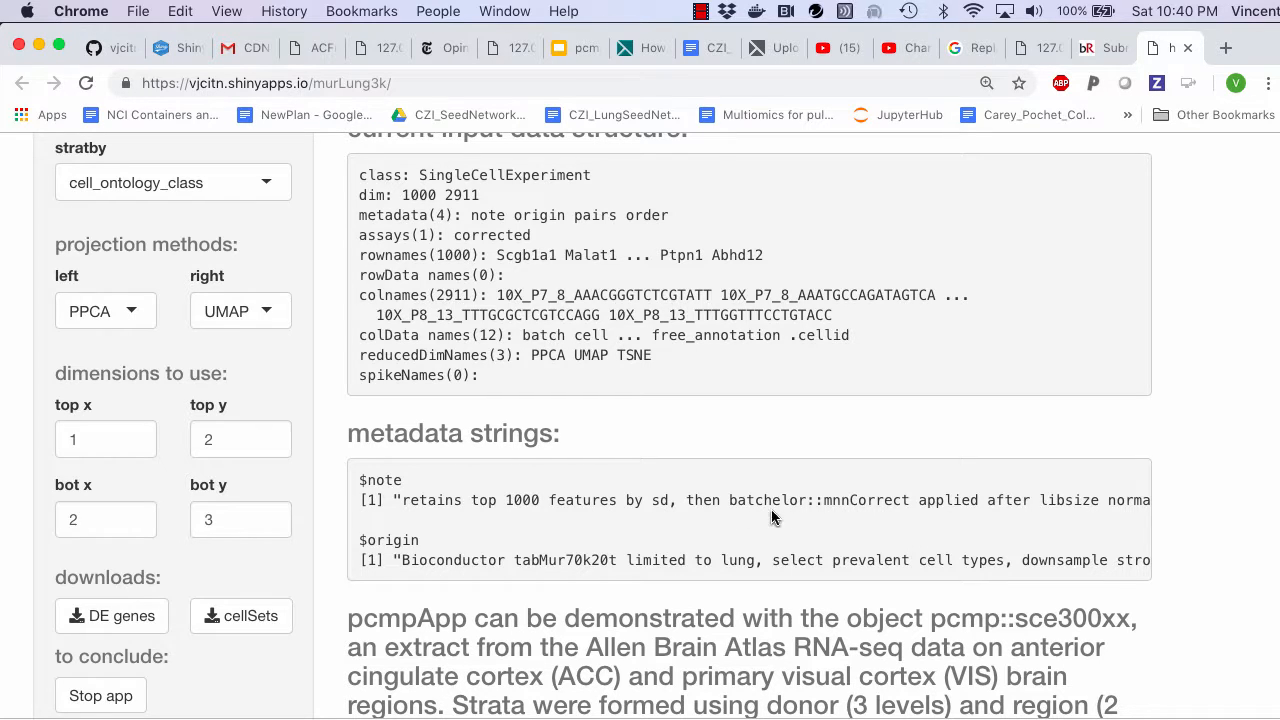
{"action": "scroll", "coordinate": [852, 503], "scroll_direction": "right", "scroll_amount": 5}
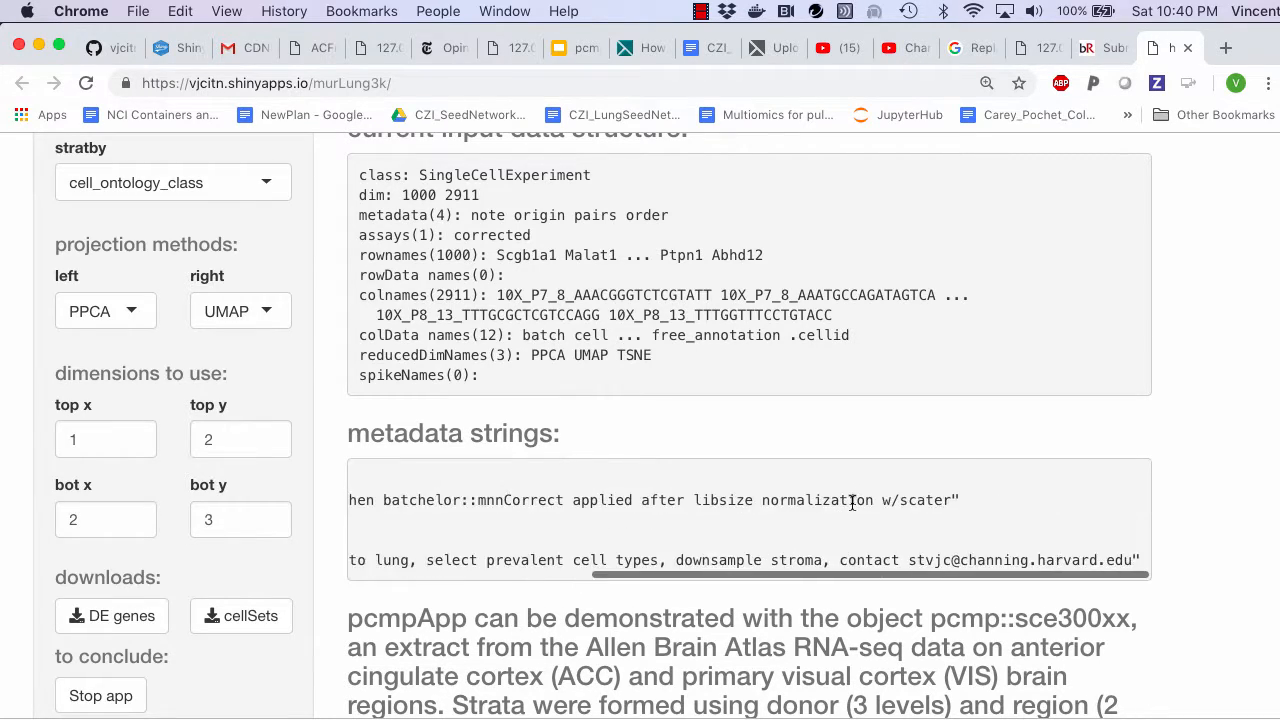
{"action": "scroll", "coordinate": [852, 503], "scroll_direction": "left", "scroll_amount": 5}
{"action": "scroll", "coordinate": [852, 503], "scroll_direction": "up", "scroll_amount": 8}
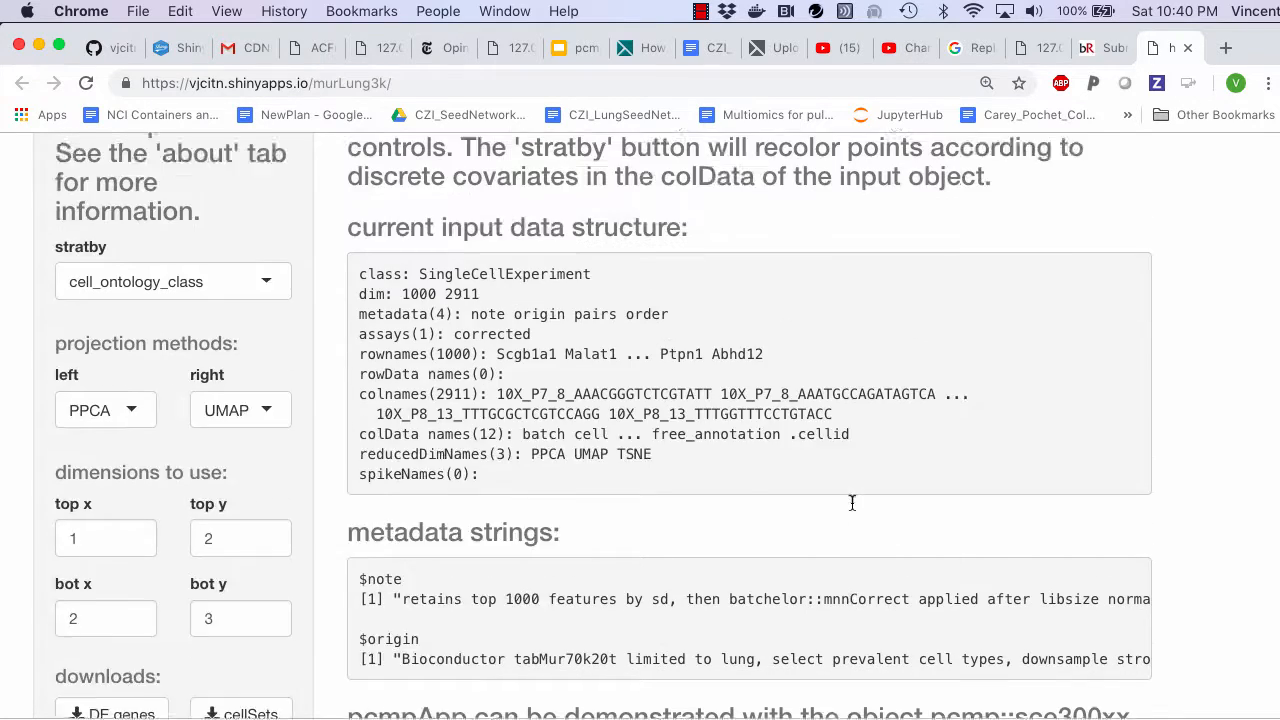
- Return to the scatter view and examine the PPCA and UMAP plots in both rows, coloured by cell type
{"action": "scroll", "coordinate": [851, 509], "scroll_direction": "down", "scroll_amount": 2}
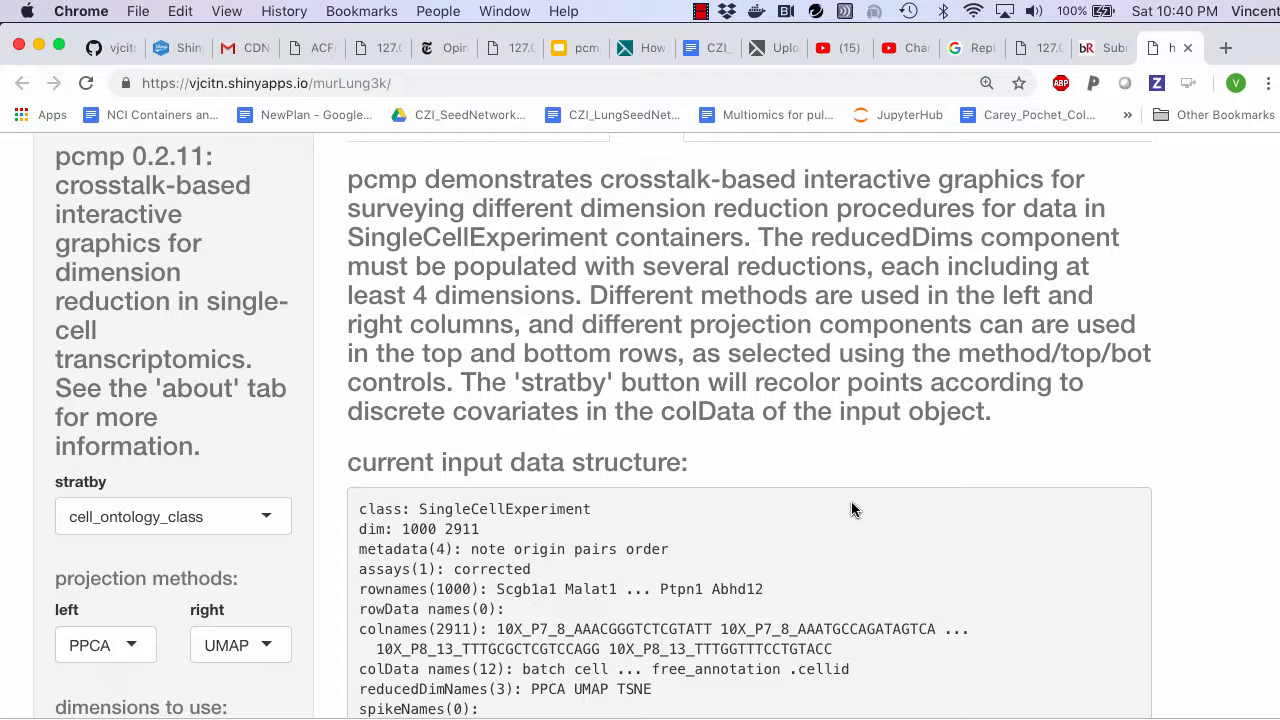
{"action": "scroll", "coordinate": [851, 502], "scroll_direction": "up", "scroll_amount": 2}
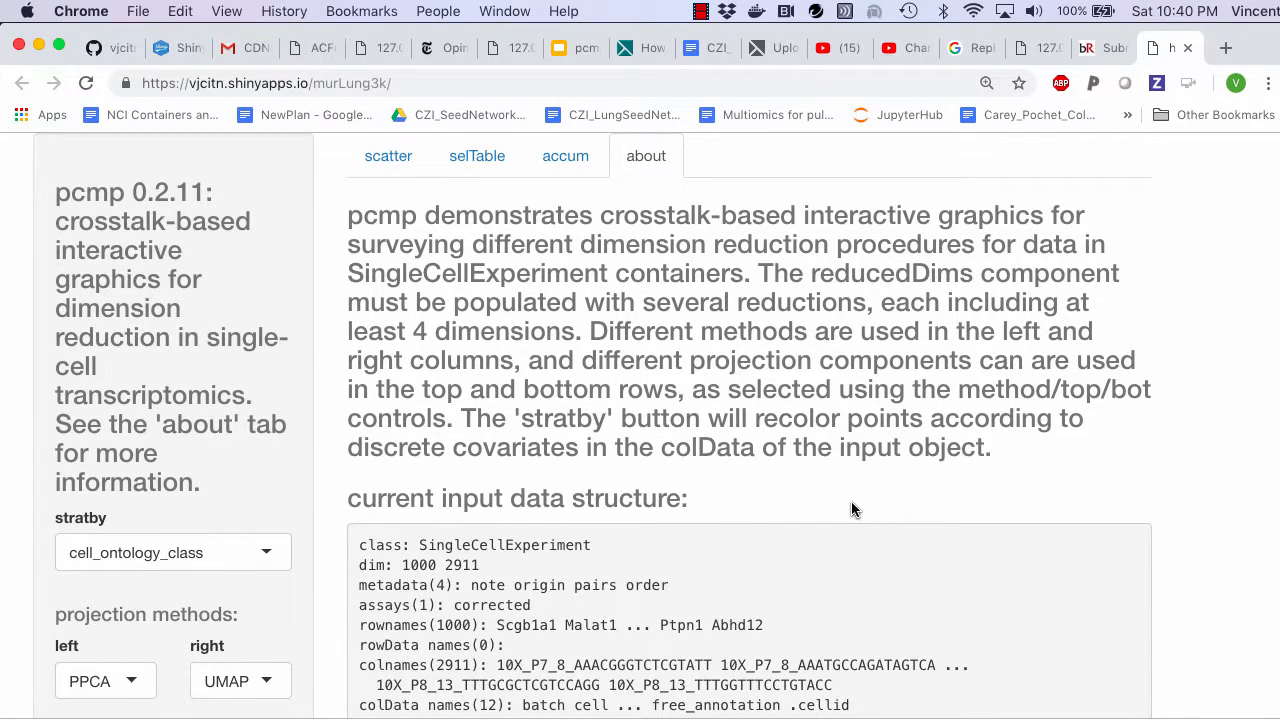
{"action": "left_click", "coordinate": [369, 166]}
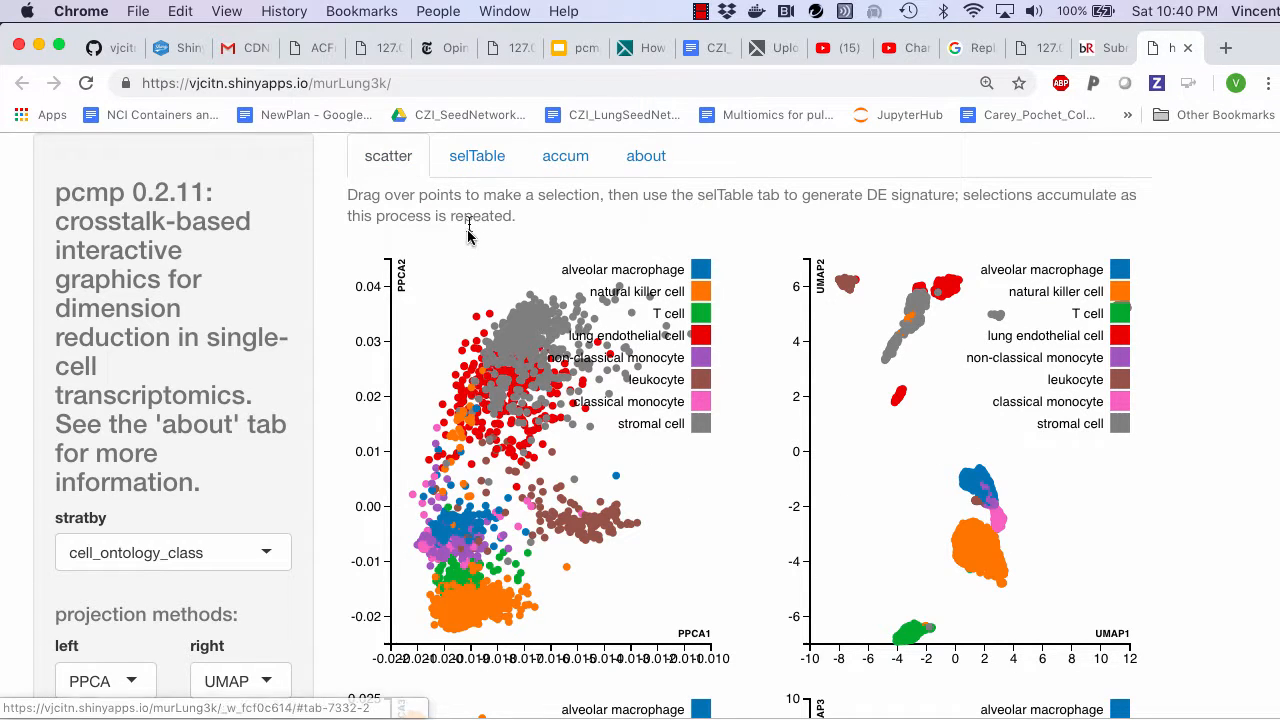
{"action": "scroll", "coordinate": [465, 242], "scroll_direction": "down", "scroll_amount": 2}
{"action": "scroll", "coordinate": [465, 242], "scroll_direction": "down", "scroll_amount": 2}
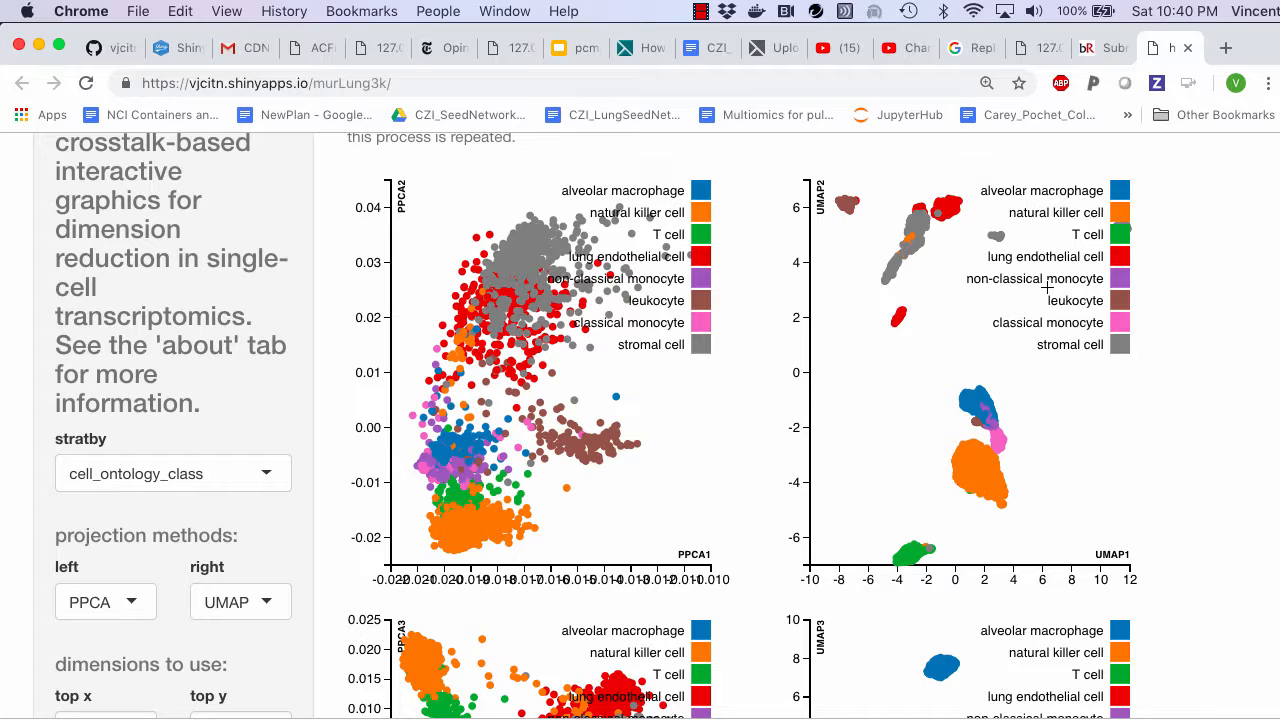
{"action": "scroll", "coordinate": [1047, 287], "scroll_direction": "down", "scroll_amount": 5}
{"action": "scroll", "coordinate": [1047, 287], "scroll_direction": "up", "scroll_amount": 4}
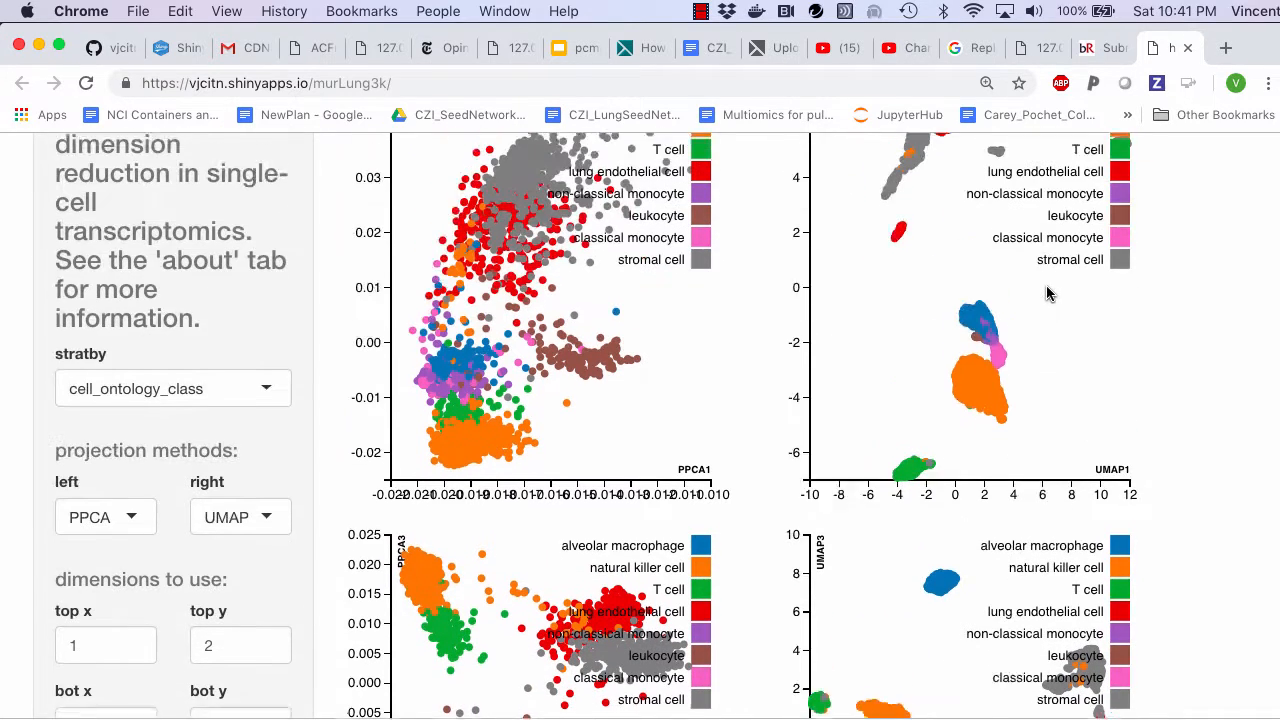
{"action": "scroll", "coordinate": [627, 357], "scroll_direction": "down", "scroll_amount": 5}
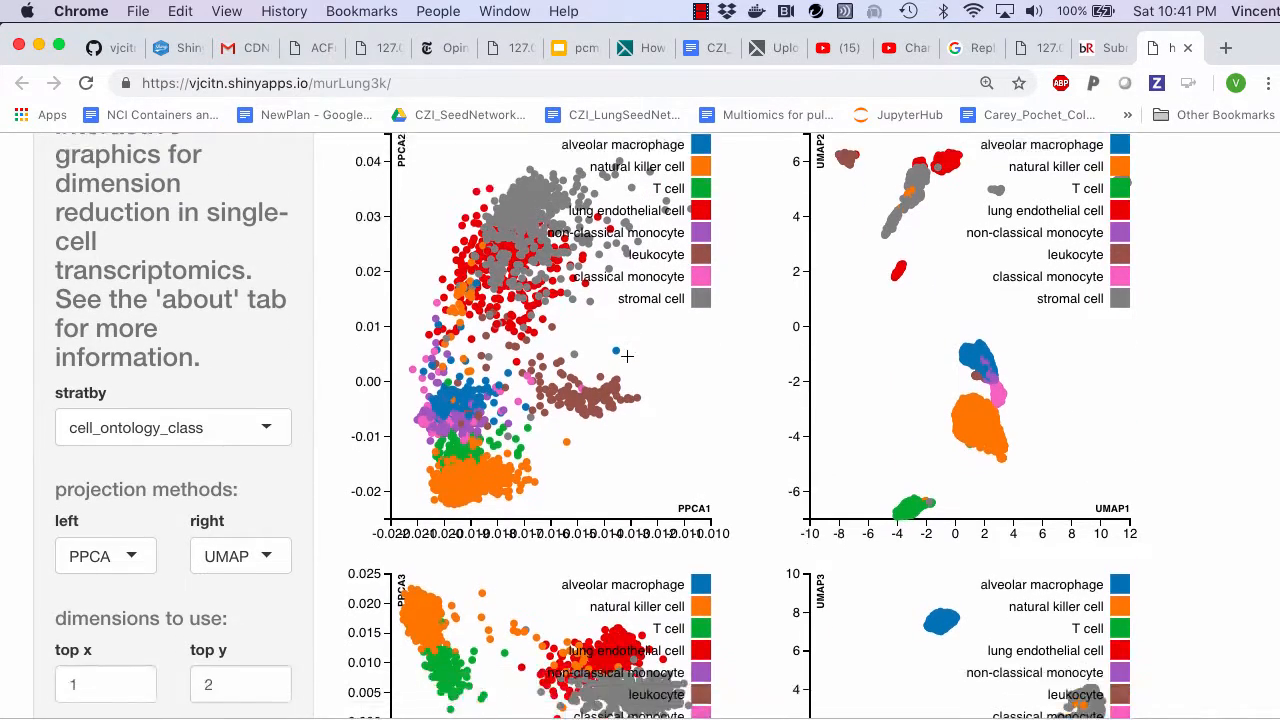
{"action": "scroll", "coordinate": [627, 357], "scroll_direction": "up", "scroll_amount": 6}
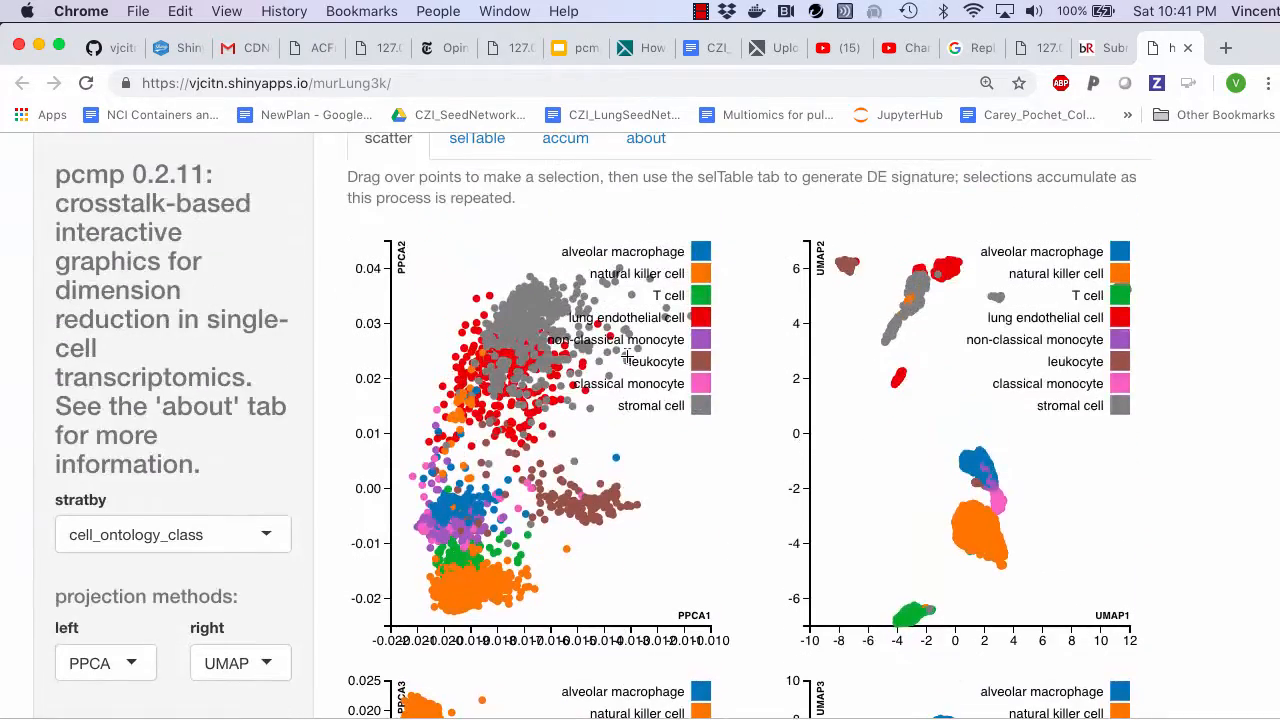
{"action": "scroll", "coordinate": [627, 357], "scroll_direction": "down", "scroll_amount": 5}
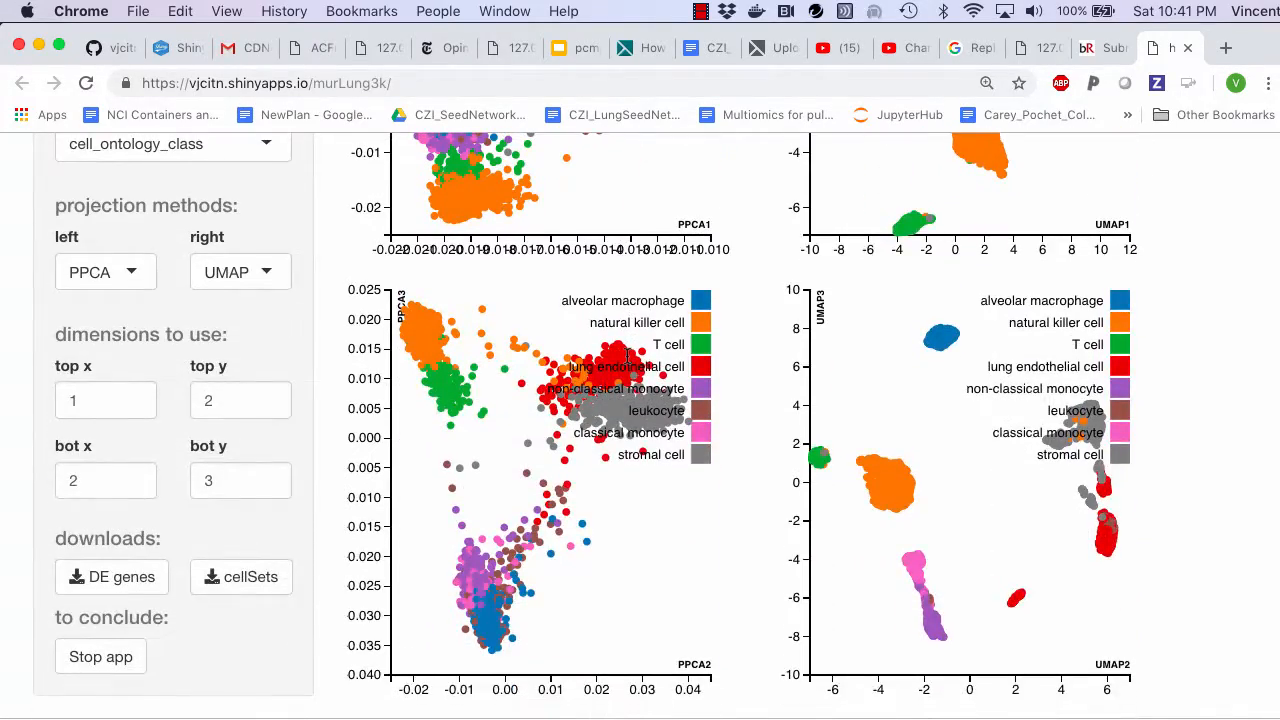
{"action": "scroll", "coordinate": [627, 357], "scroll_direction": "up", "scroll_amount": 4}
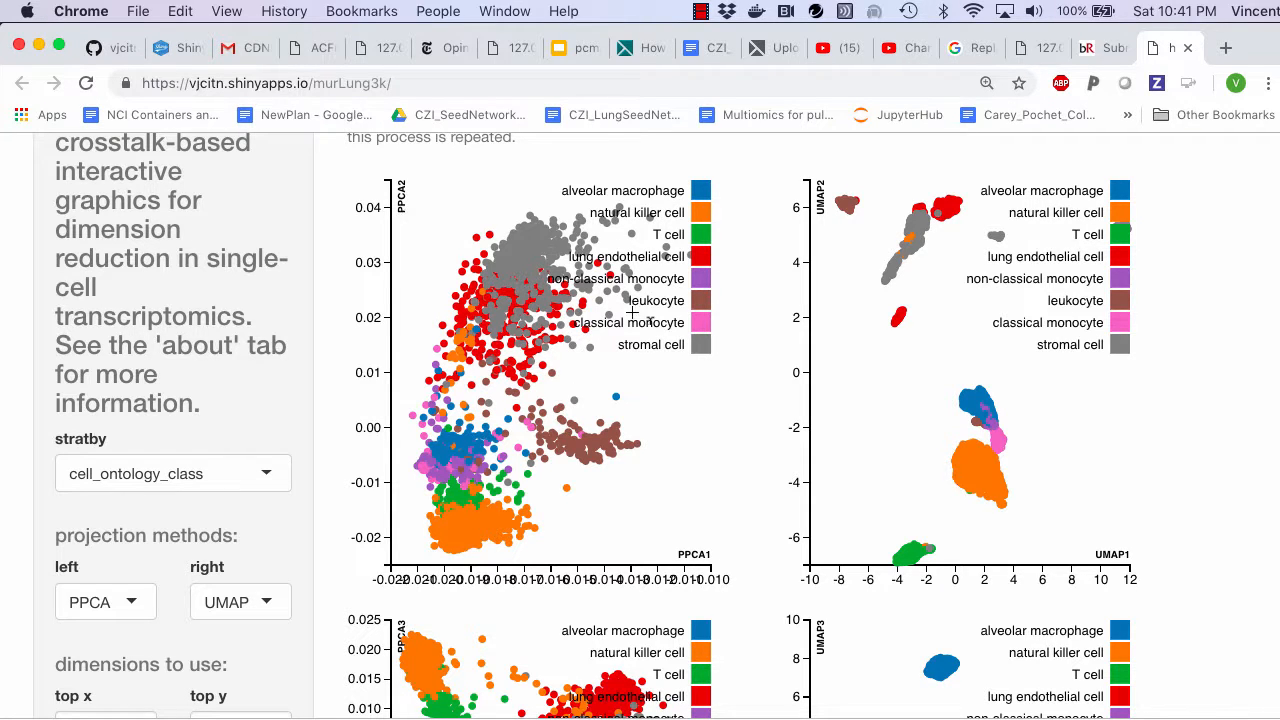
- Set the bottom row of plots to use dimension 3 for x and dimension 4 for y
{"action": "scroll", "coordinate": [619, 343], "scroll_direction": "down", "scroll_amount": 5}
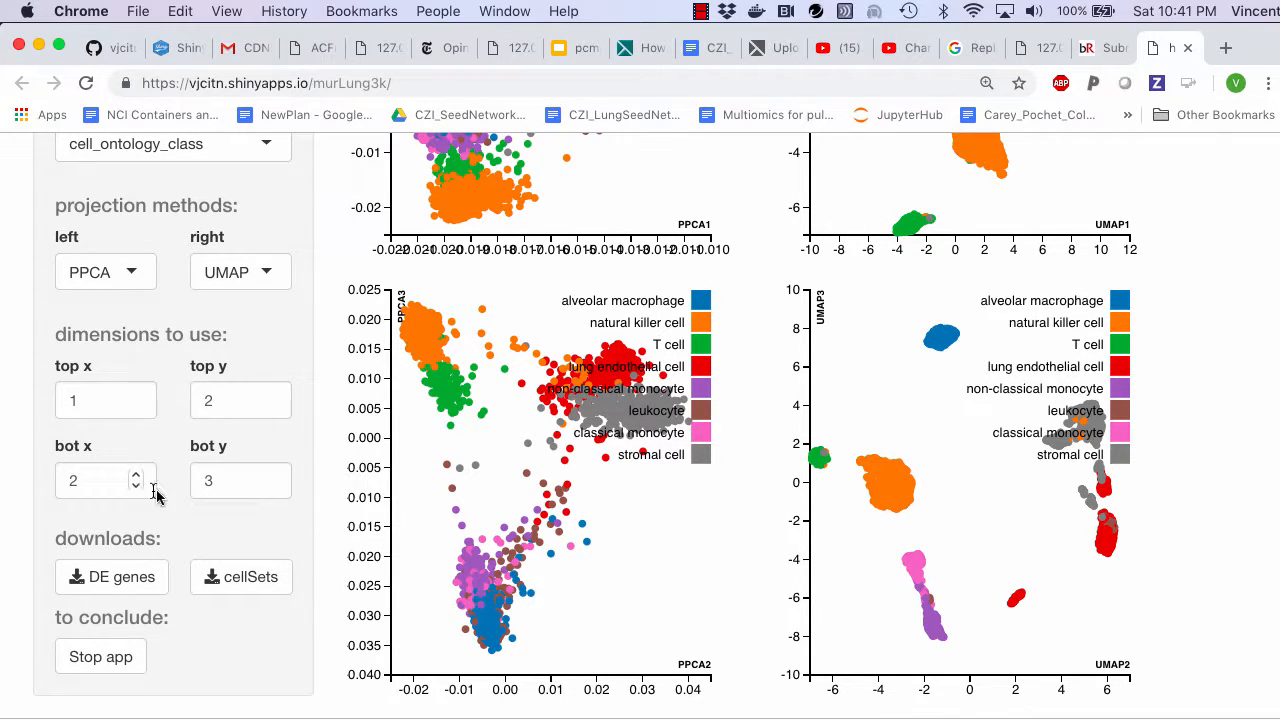
{"action": "left_click", "coordinate": [271, 471]}
{"action": "left_click", "coordinate": [271, 474]}
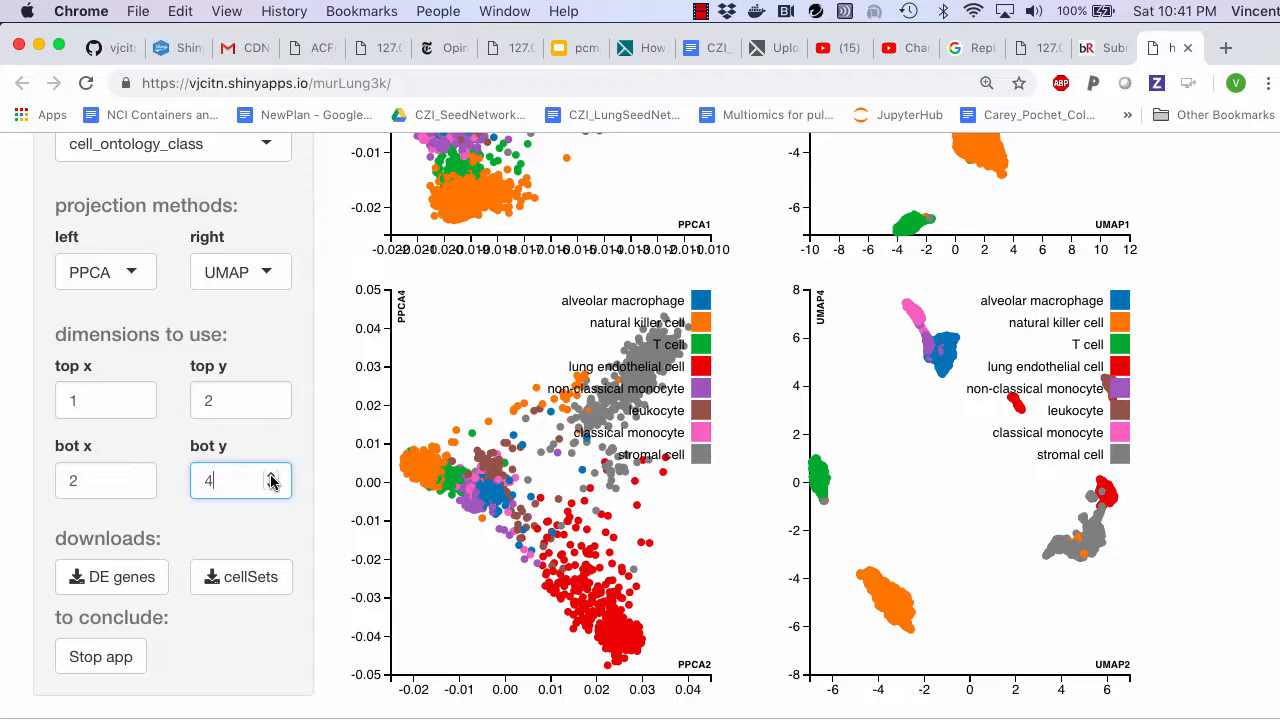
{"action": "left_click", "coordinate": [137, 476]}
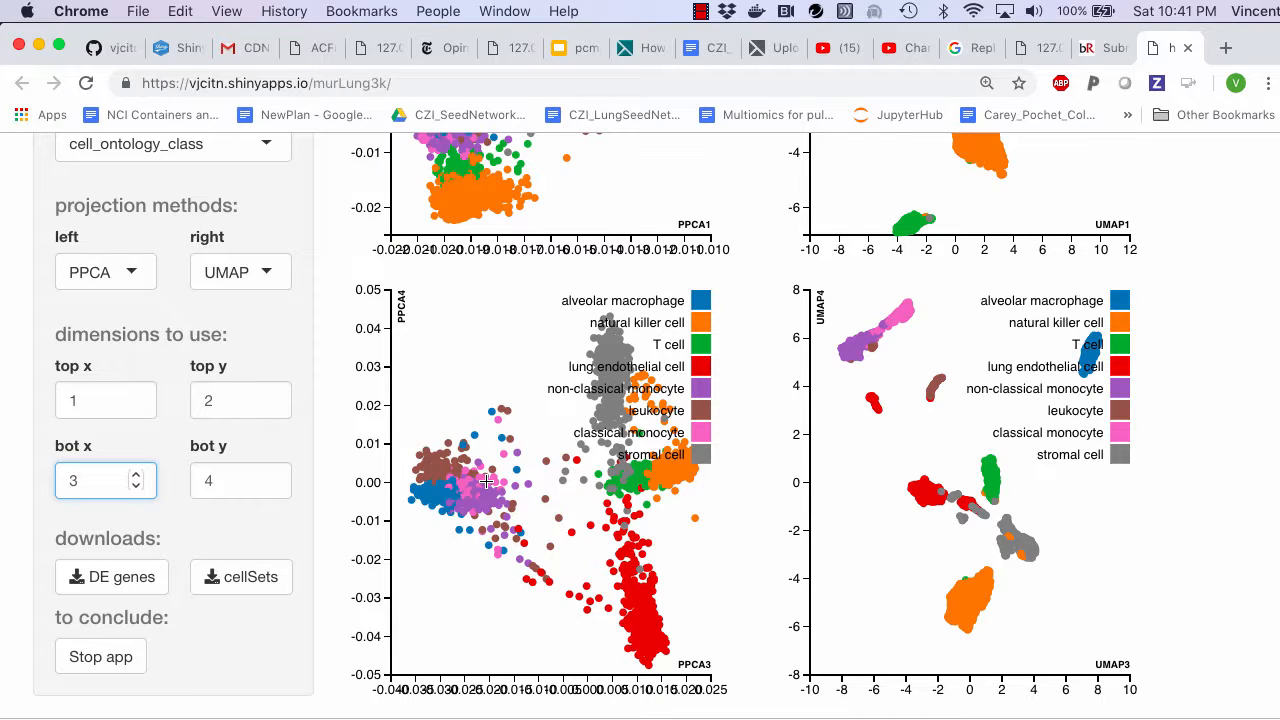
- Change the projection method of the right plot column to TSNE and look over both rows
{"action": "left_click", "coordinate": [273, 277]}
{"action": "left_click", "coordinate": [262, 375]}
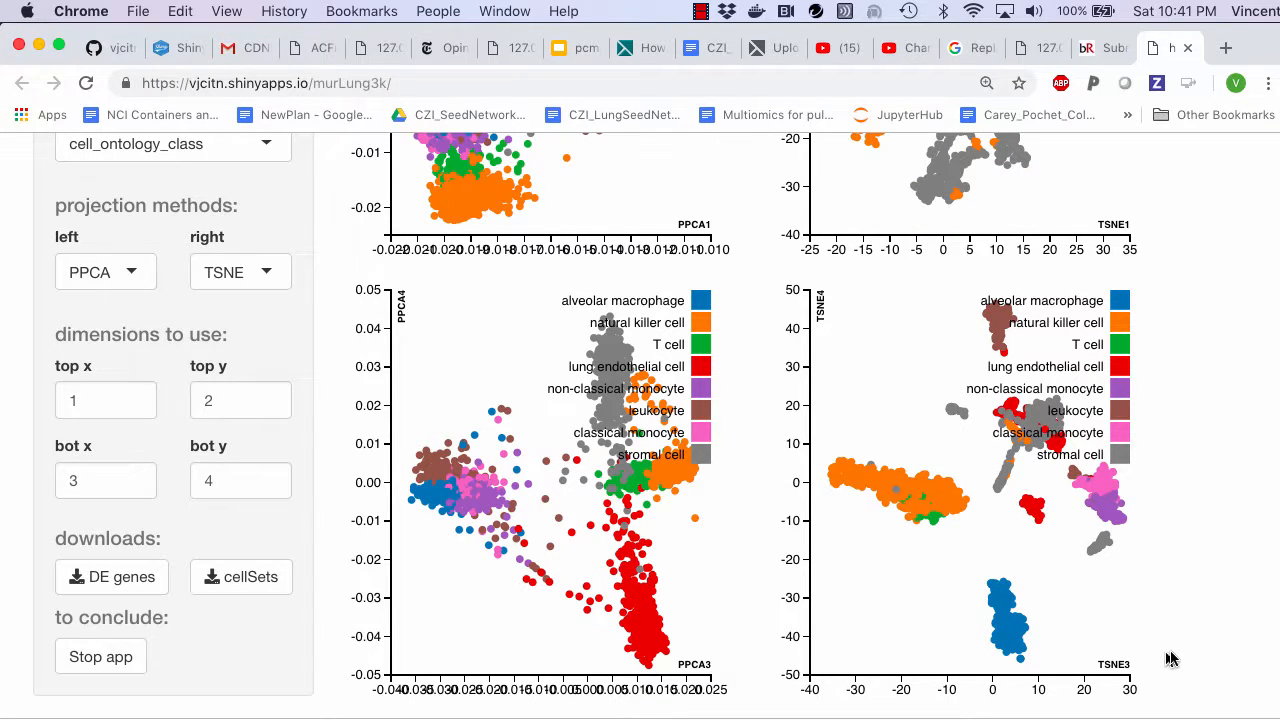
{"action": "scroll", "coordinate": [1123, 668], "scroll_direction": "up", "scroll_amount": 5}
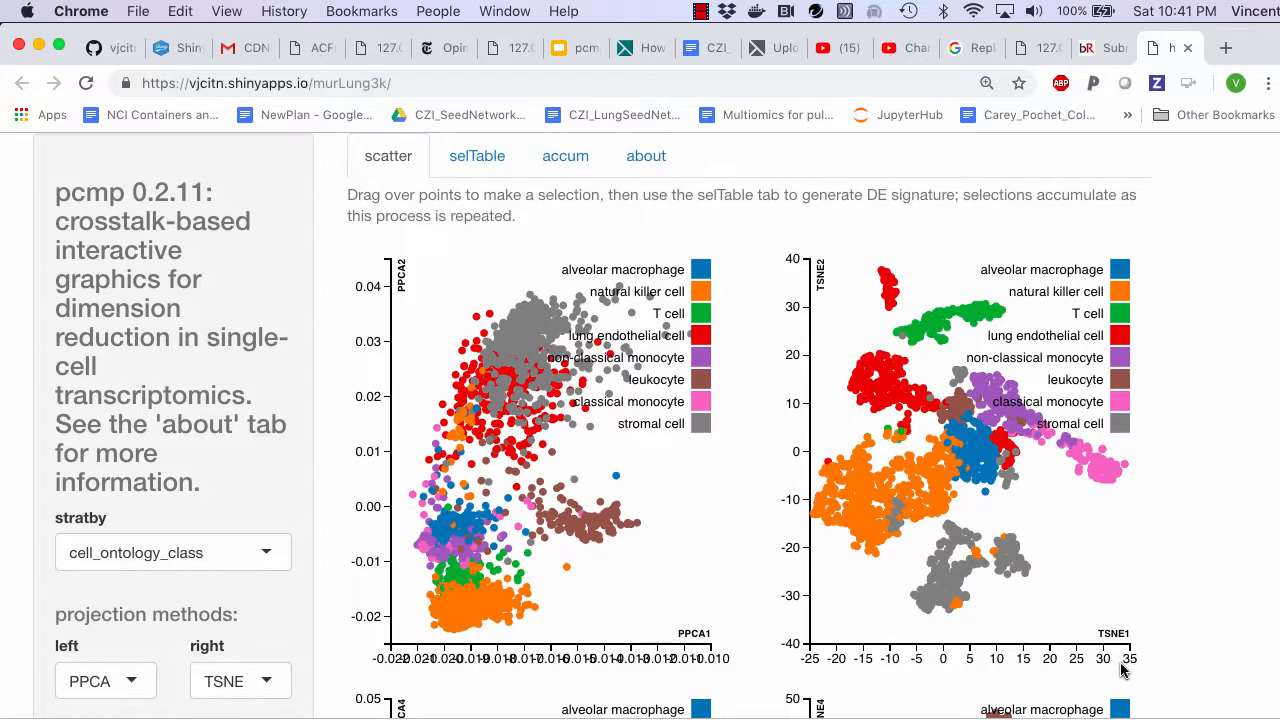
{"action": "scroll", "coordinate": [1042, 668], "scroll_direction": "down", "scroll_amount": 5}
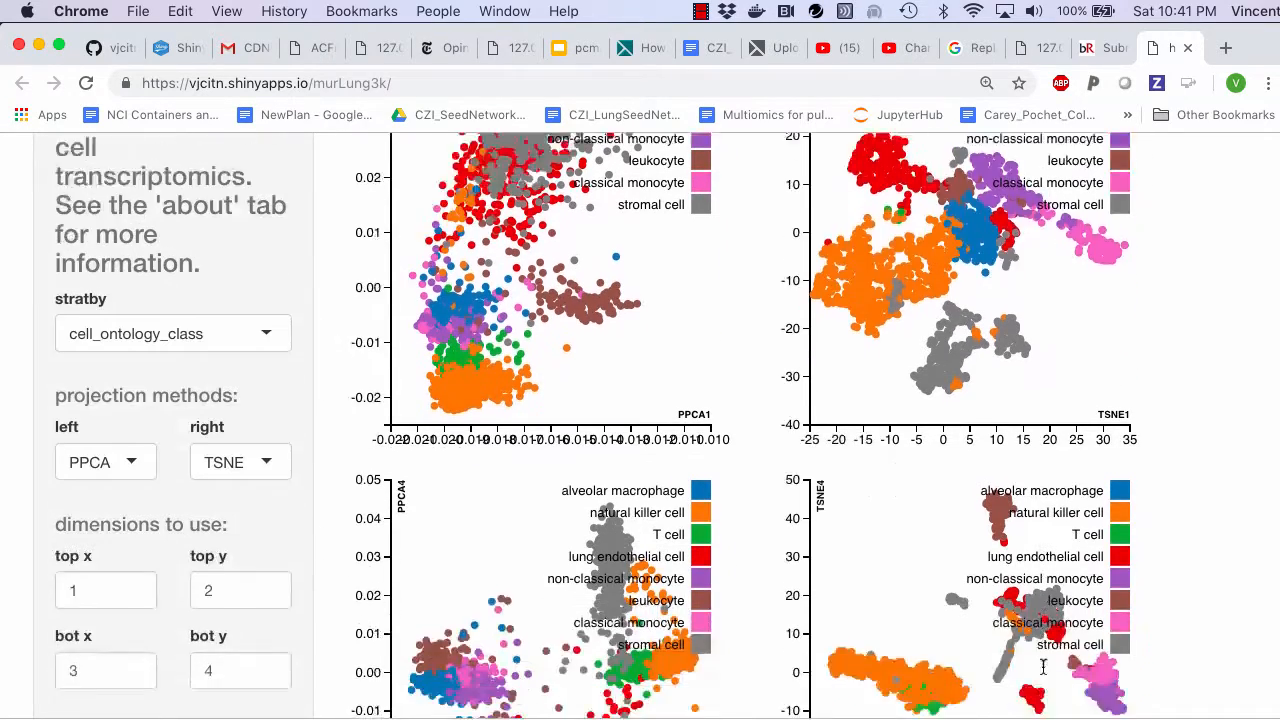
- Recolour the points in all the scatter plots by mouse_id
{"action": "scroll", "coordinate": [1042, 668], "scroll_direction": "up", "scroll_amount": 4}
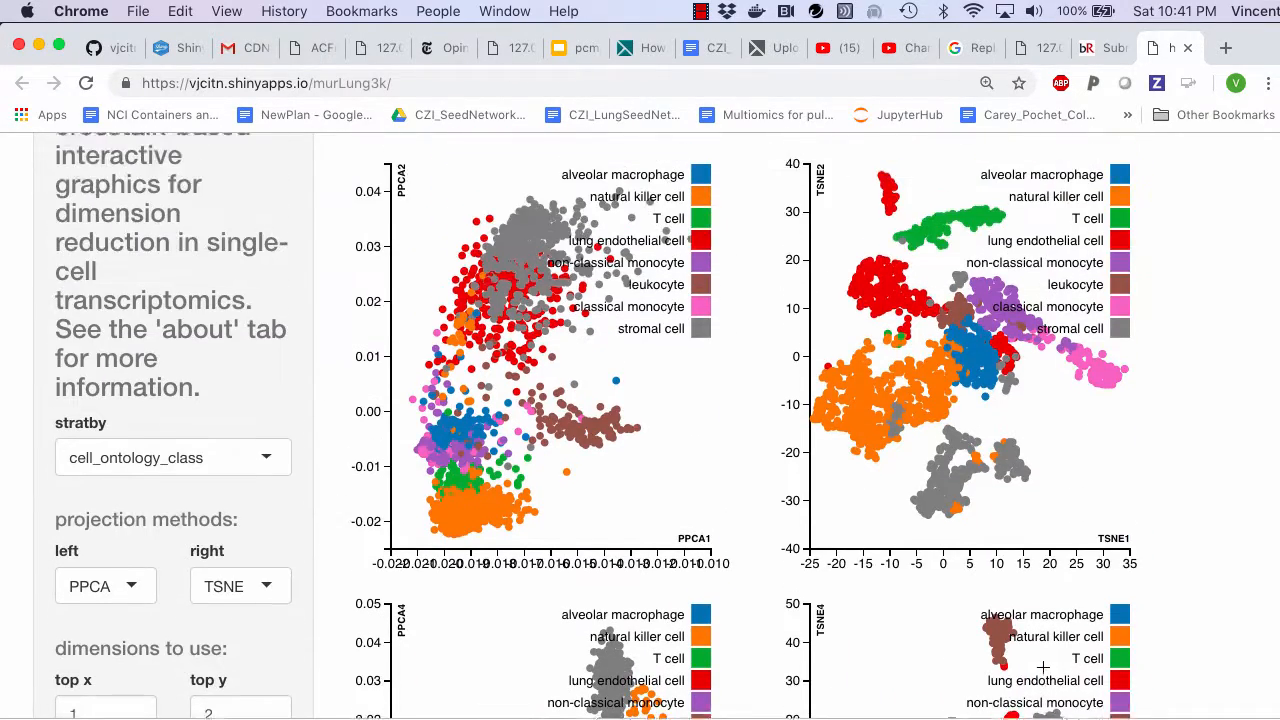
{"action": "left_click", "coordinate": [270, 466]}
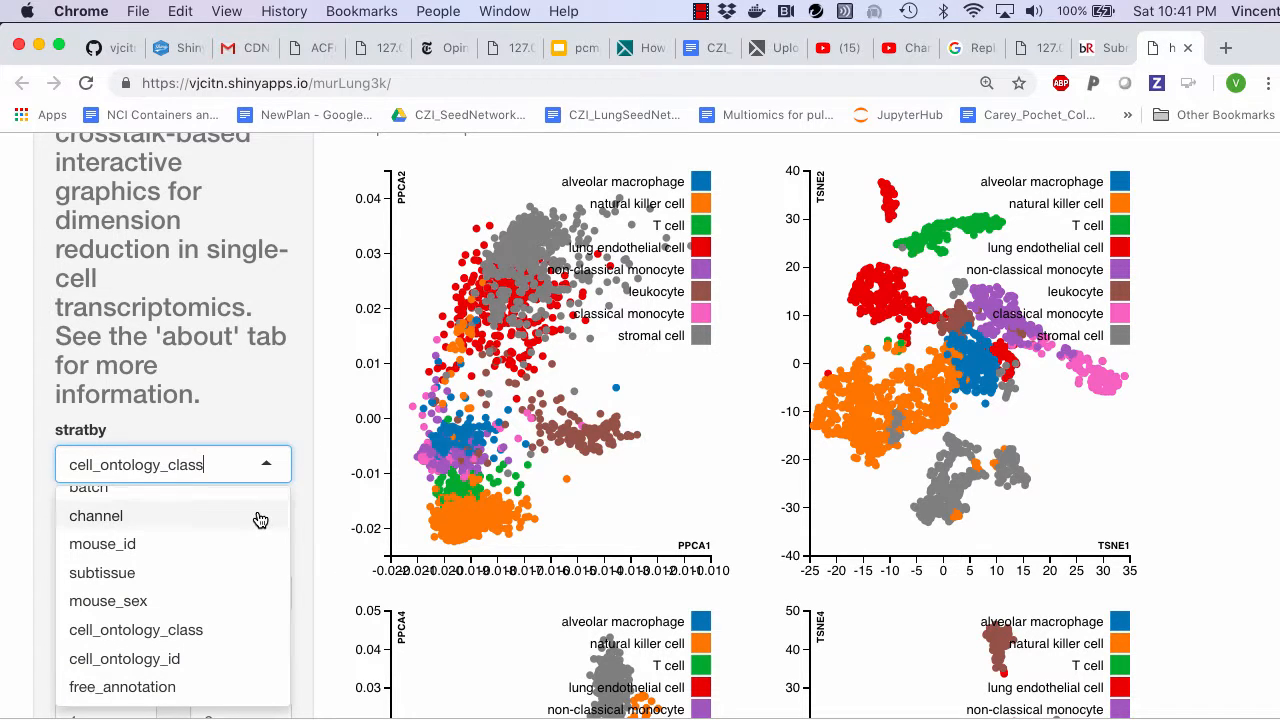
{"action": "left_click", "coordinate": [246, 546]}
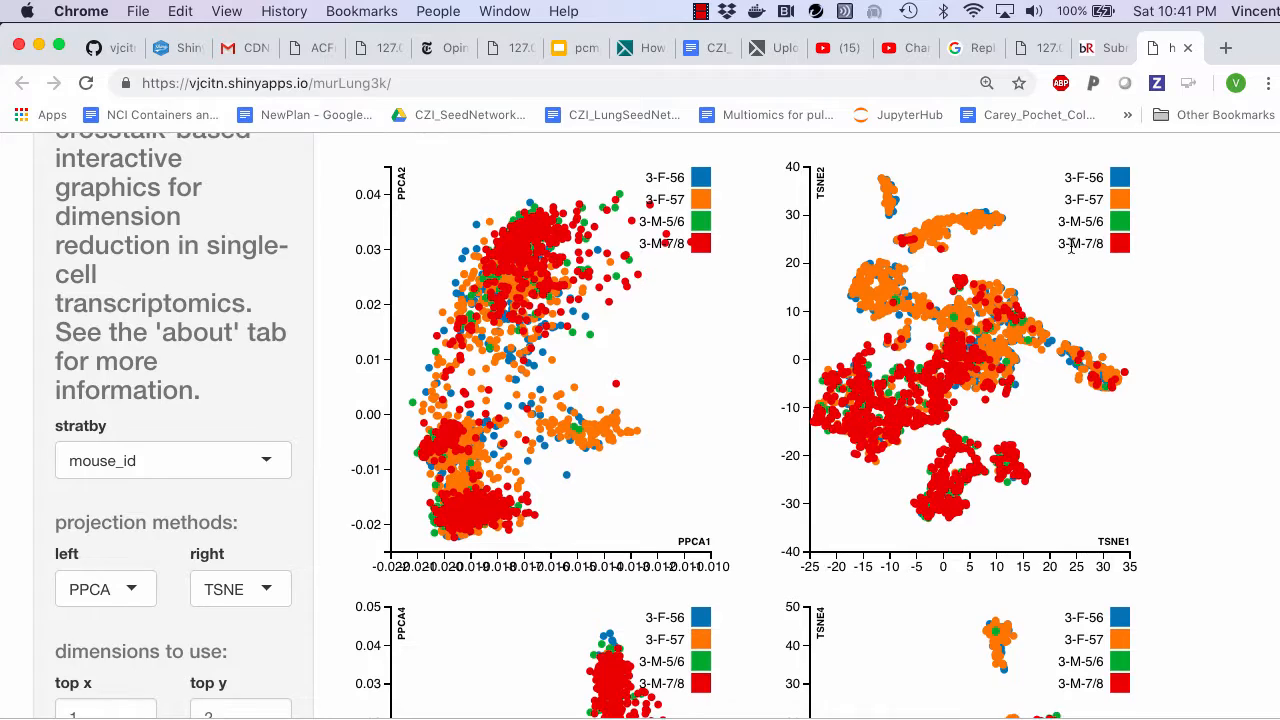
- Examine how the mice are distributed across the PPCA and TSNE plots in the top and bottom rows
{"action": "scroll", "coordinate": [1070, 244], "scroll_direction": "up", "scroll_amount": 1}
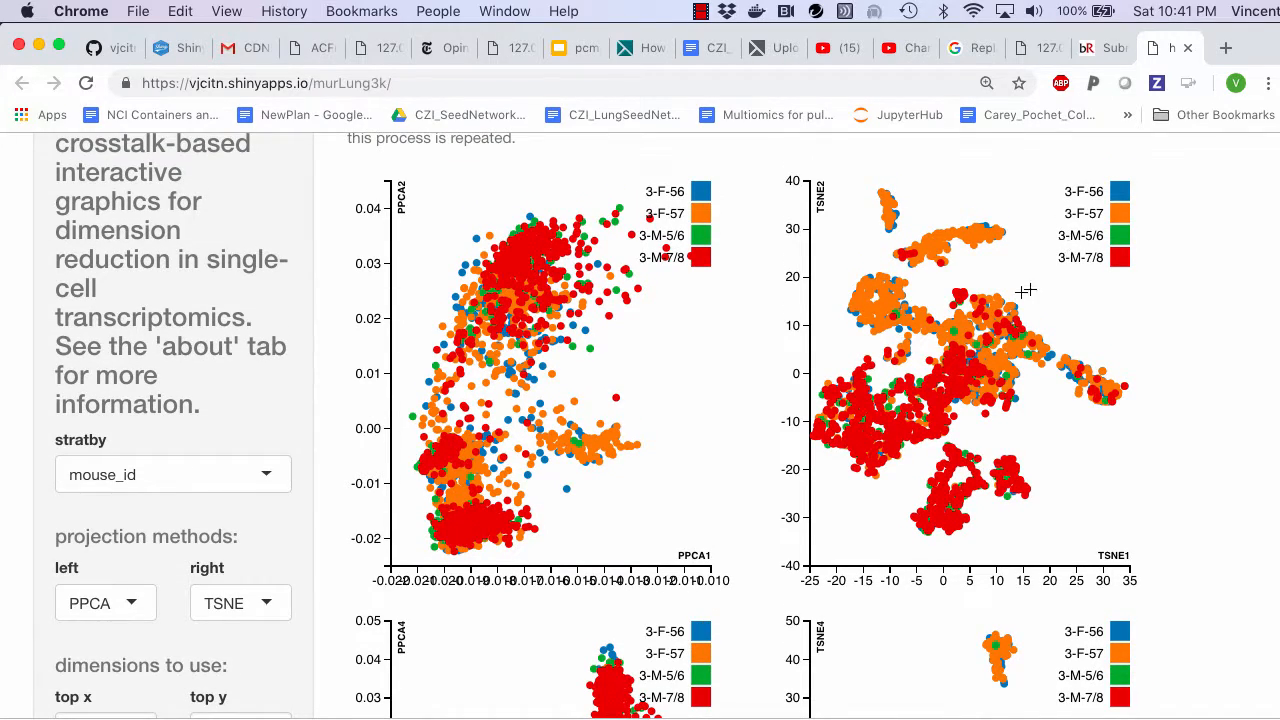
{"action": "scroll", "coordinate": [1020, 294], "scroll_direction": "down", "scroll_amount": 5}
{"action": "scroll", "coordinate": [1020, 294], "scroll_direction": "up", "scroll_amount": 3}
{"action": "scroll", "coordinate": [1020, 292], "scroll_direction": "up", "scroll_amount": 3}
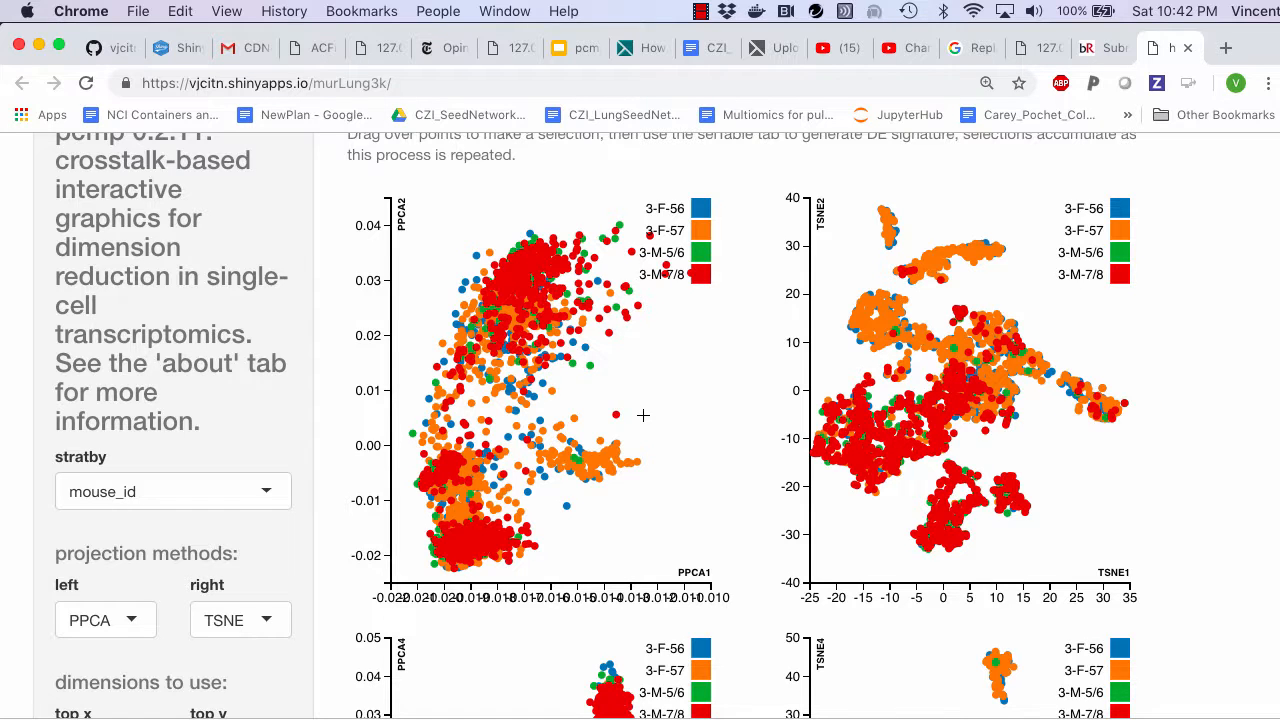
{"action": "scroll", "coordinate": [643, 414], "scroll_direction": "down", "scroll_amount": 8}
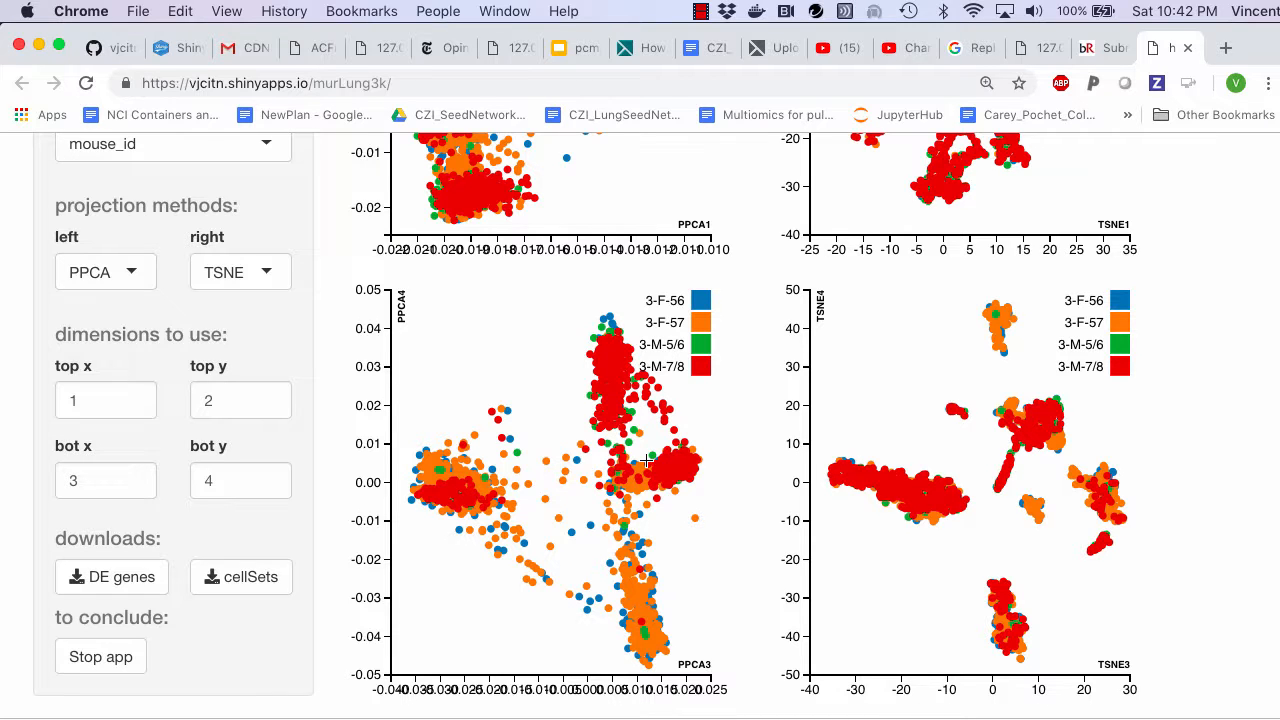
{"action": "scroll", "coordinate": [646, 460], "scroll_direction": "up", "scroll_amount": 9}
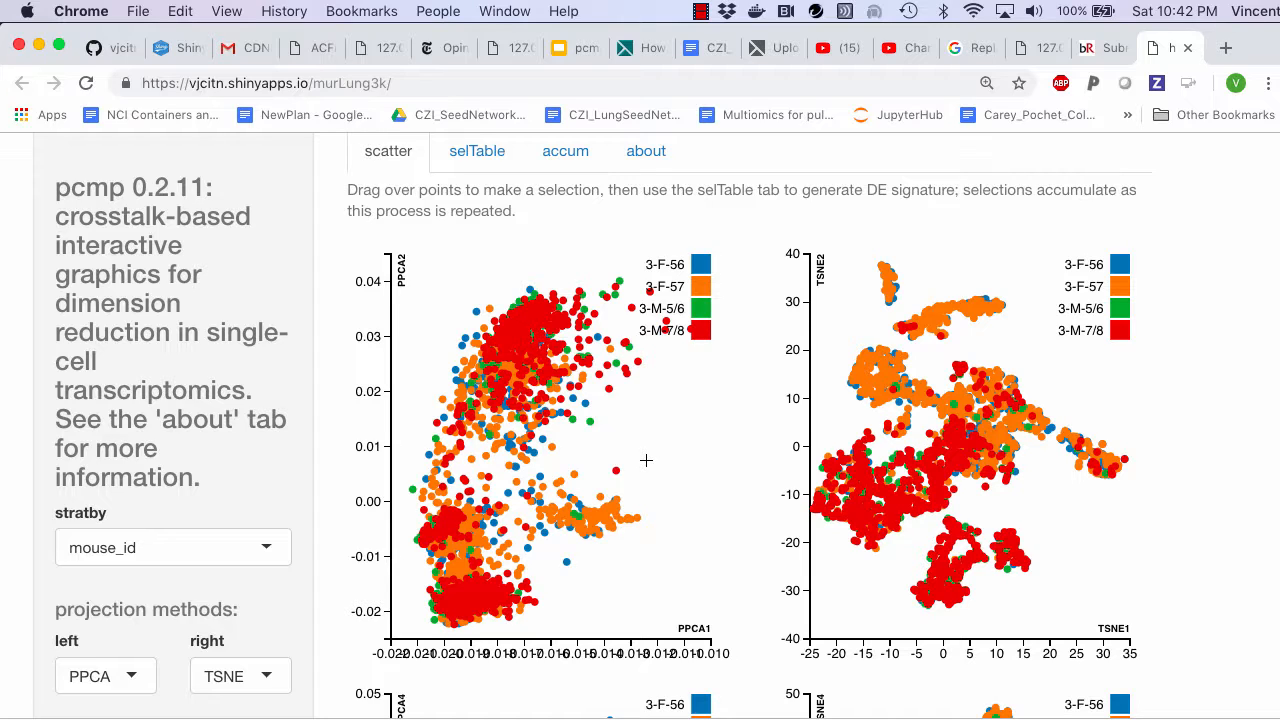
{"action": "scroll", "coordinate": [646, 460], "scroll_direction": "down", "scroll_amount": 5}
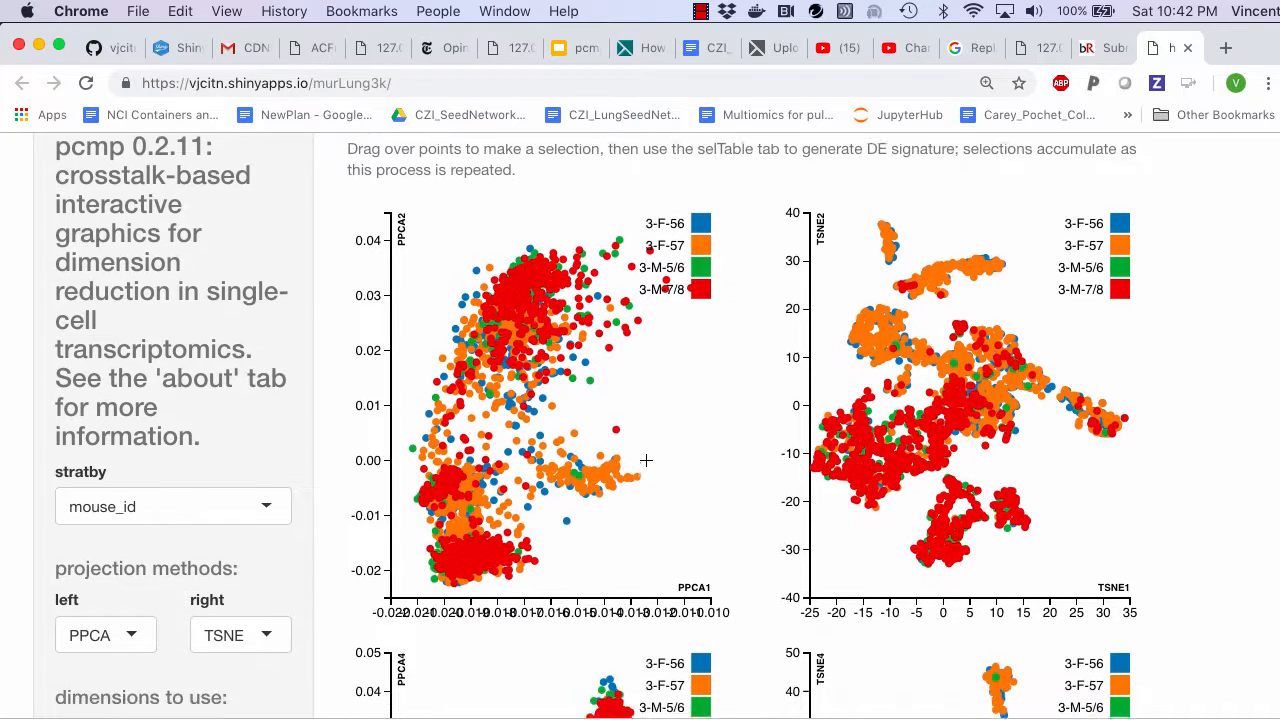
{"action": "scroll", "coordinate": [646, 460], "scroll_direction": "down", "scroll_amount": 3}
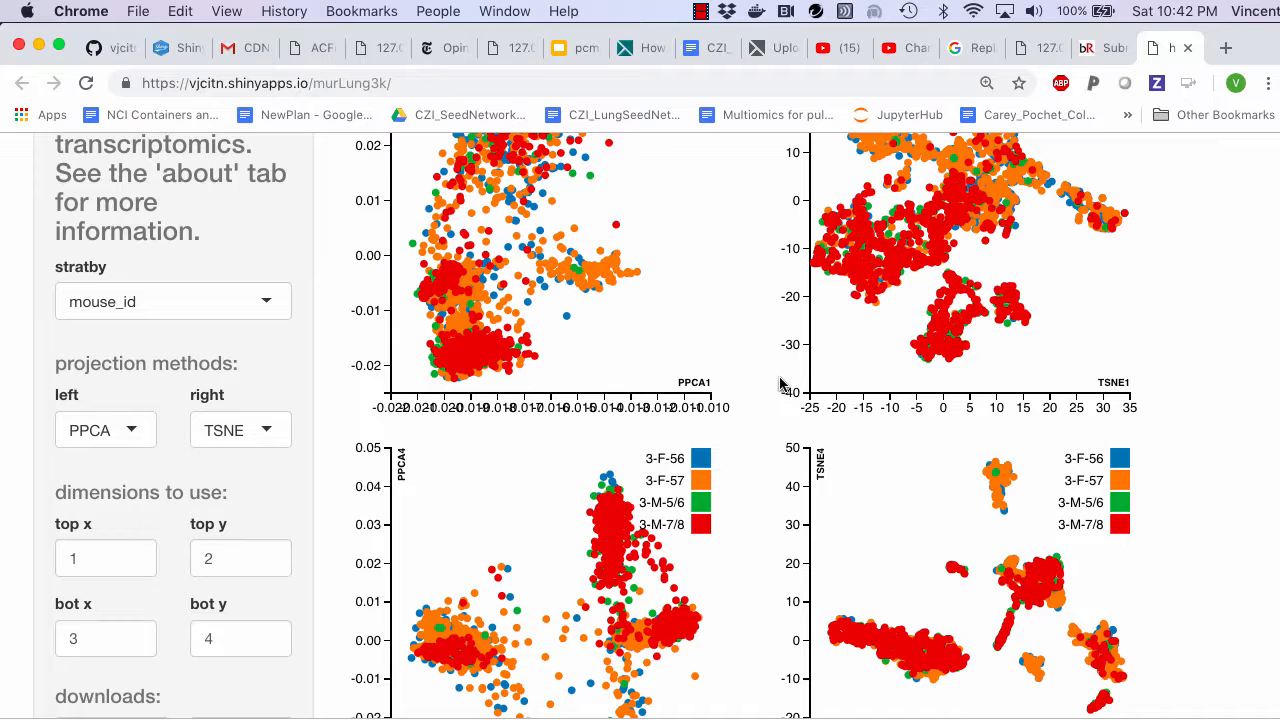
- Recolour the points in all the scatter plots by cell_ontology_class and look over both rows
{"action": "scroll", "coordinate": [781, 385], "scroll_direction": "up", "scroll_amount": 3}
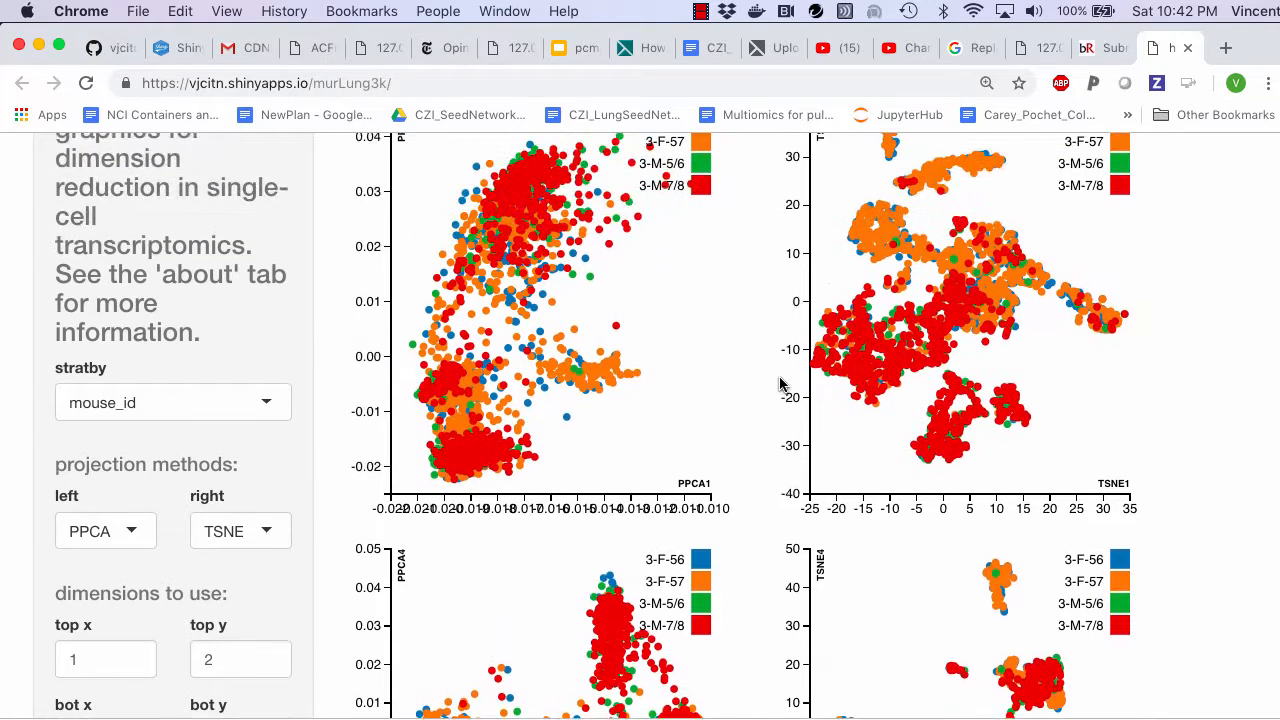
{"action": "scroll", "coordinate": [781, 385], "scroll_direction": "up", "scroll_amount": 1}
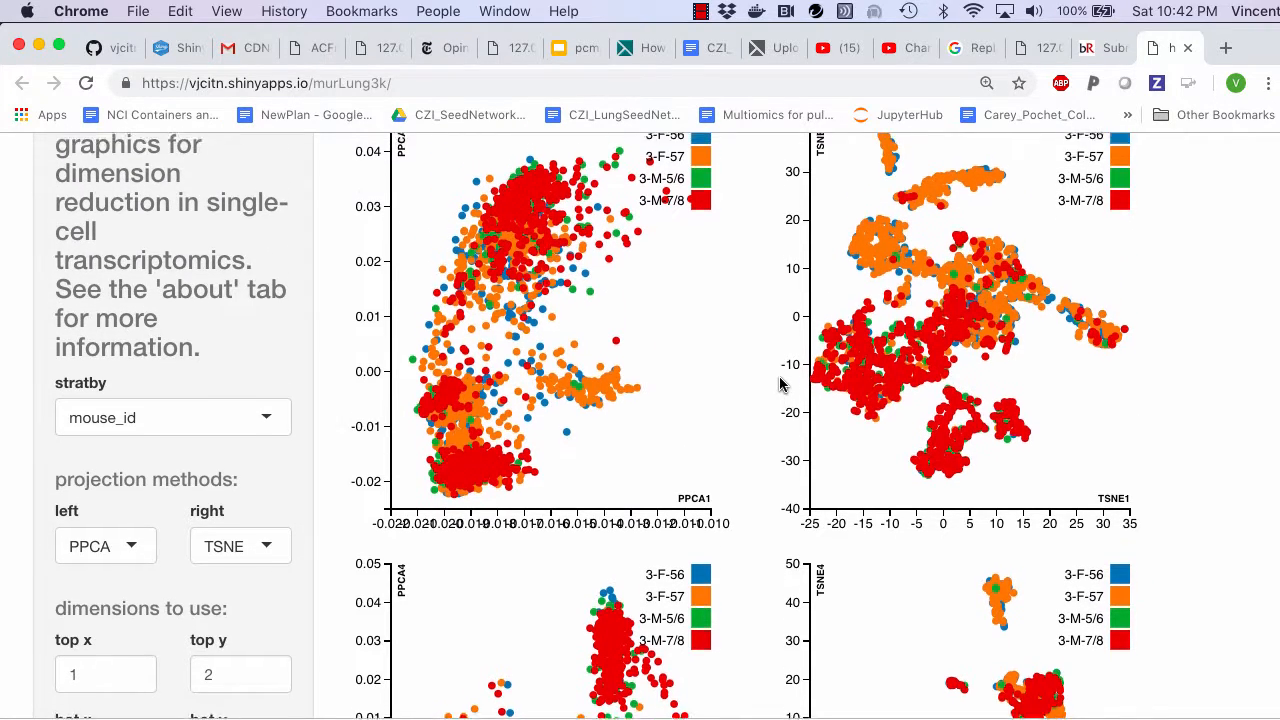
{"action": "left_click", "coordinate": [252, 413]}
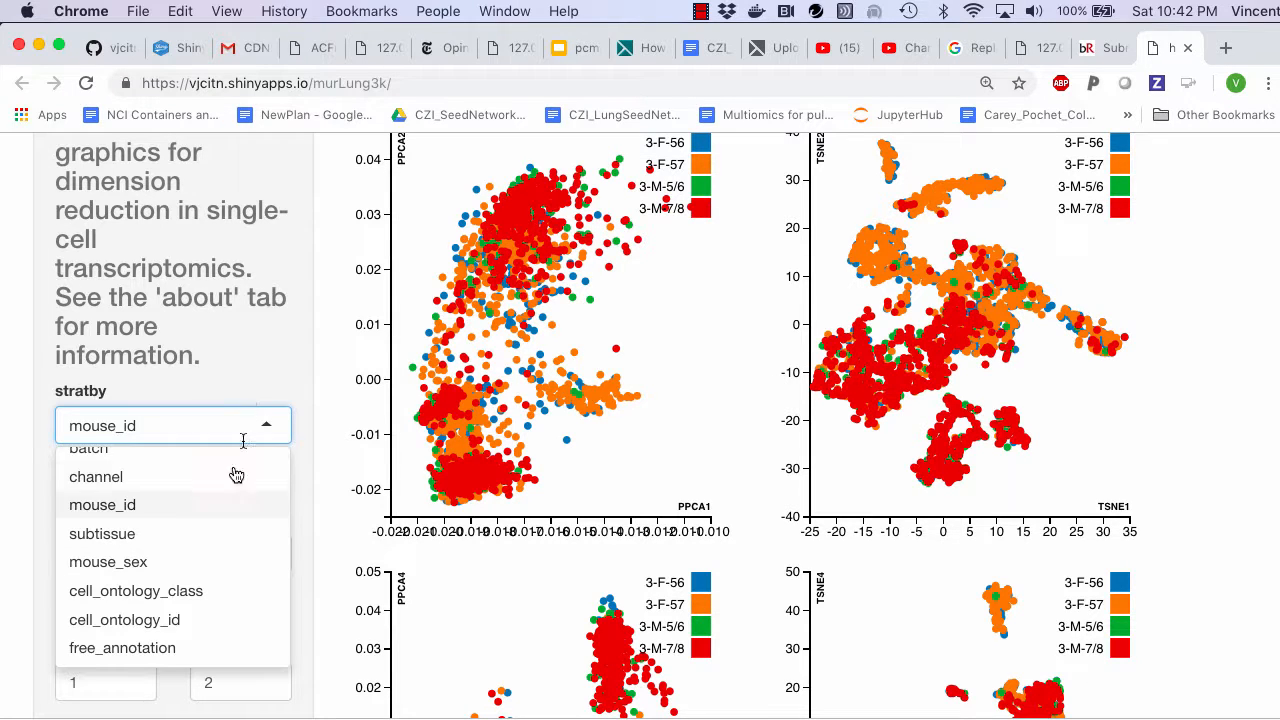
{"action": "scroll", "coordinate": [225, 530], "scroll_direction": "down", "scroll_amount": 1}
{"action": "left_click", "coordinate": [216, 587]}
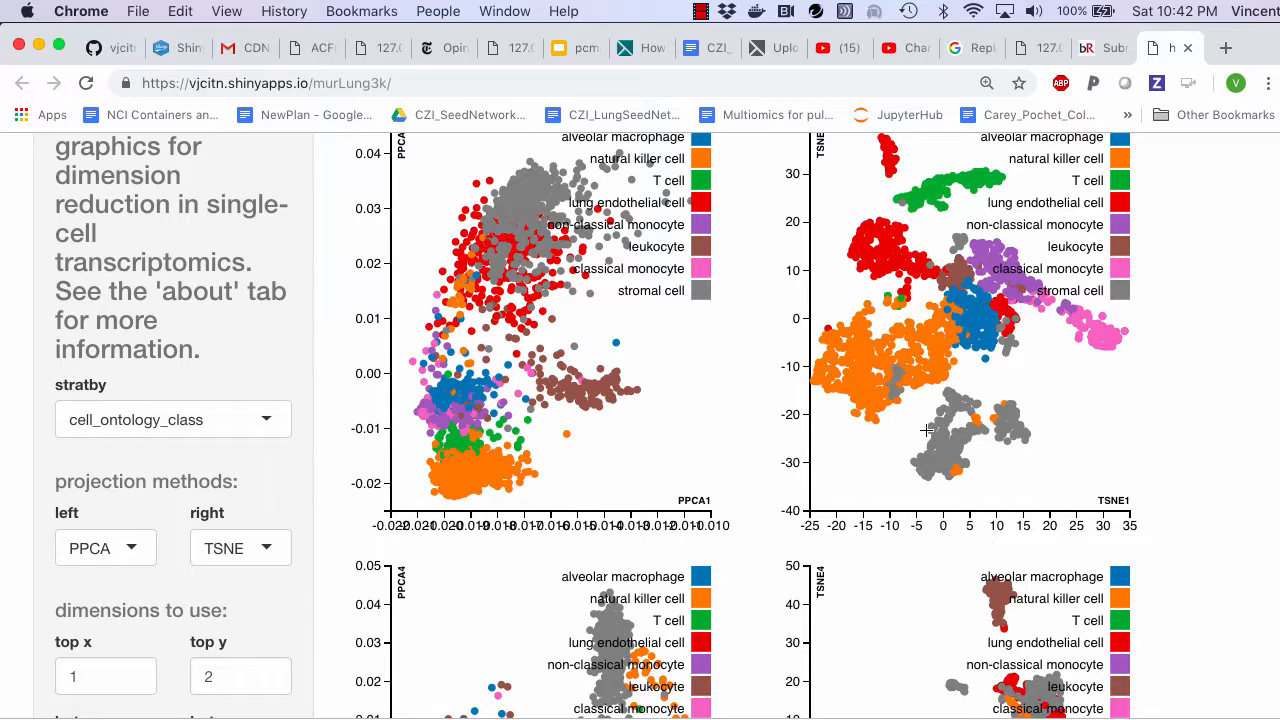
{"action": "scroll", "coordinate": [926, 430], "scroll_direction": "up", "scroll_amount": 4}
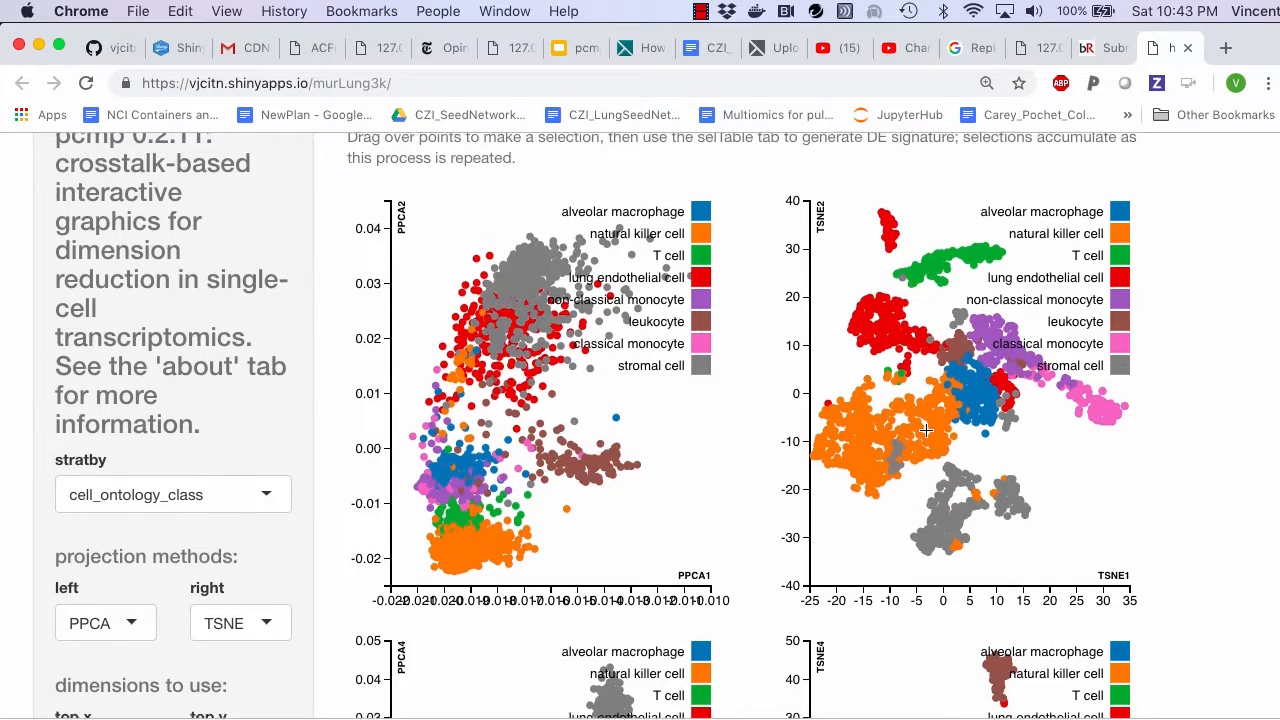
{"action": "scroll", "coordinate": [926, 430], "scroll_direction": "down", "scroll_amount": 10}
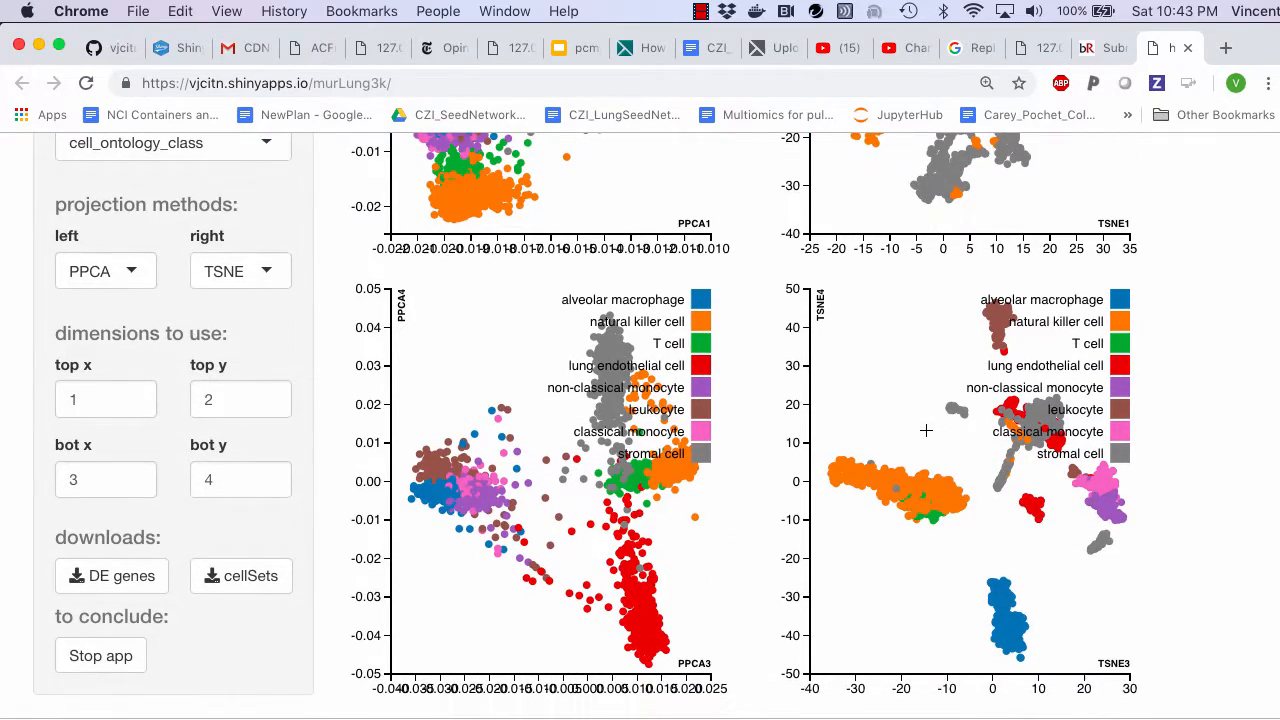
{"action": "scroll", "coordinate": [926, 430], "scroll_direction": "up", "scroll_amount": 5}
{"action": "scroll", "coordinate": [926, 430], "scroll_direction": "up", "scroll_amount": 6}
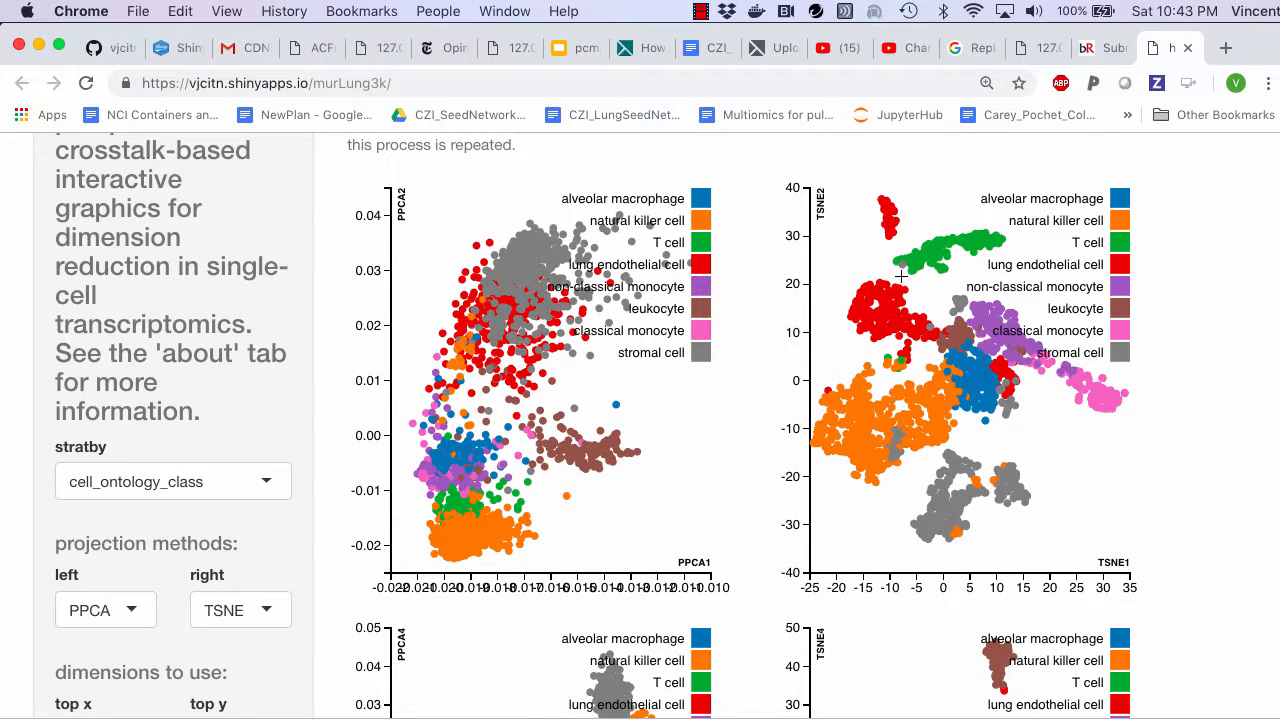
- Select the T cell cluster in the top TSNE plot and inspect where those cells fall in the other plots
{"action": "mouse_move", "coordinate": [896, 273]}
{"action": "left_mouse_down"}
{"action": "mouse_move", "coordinate": [910, 246]}
{"action": "mouse_move", "coordinate": [1012, 226]}
{"action": "left_mouse_up"}
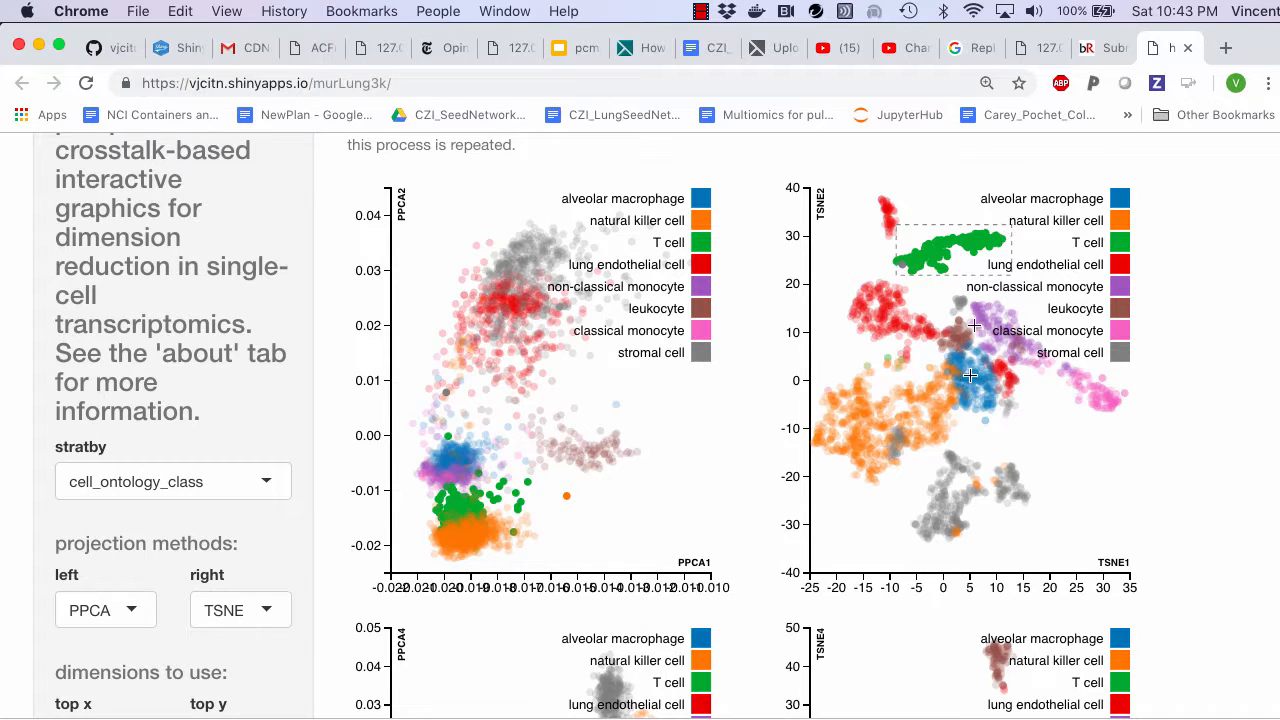
{"action": "scroll", "coordinate": [955, 400], "scroll_direction": "down", "scroll_amount": 2}
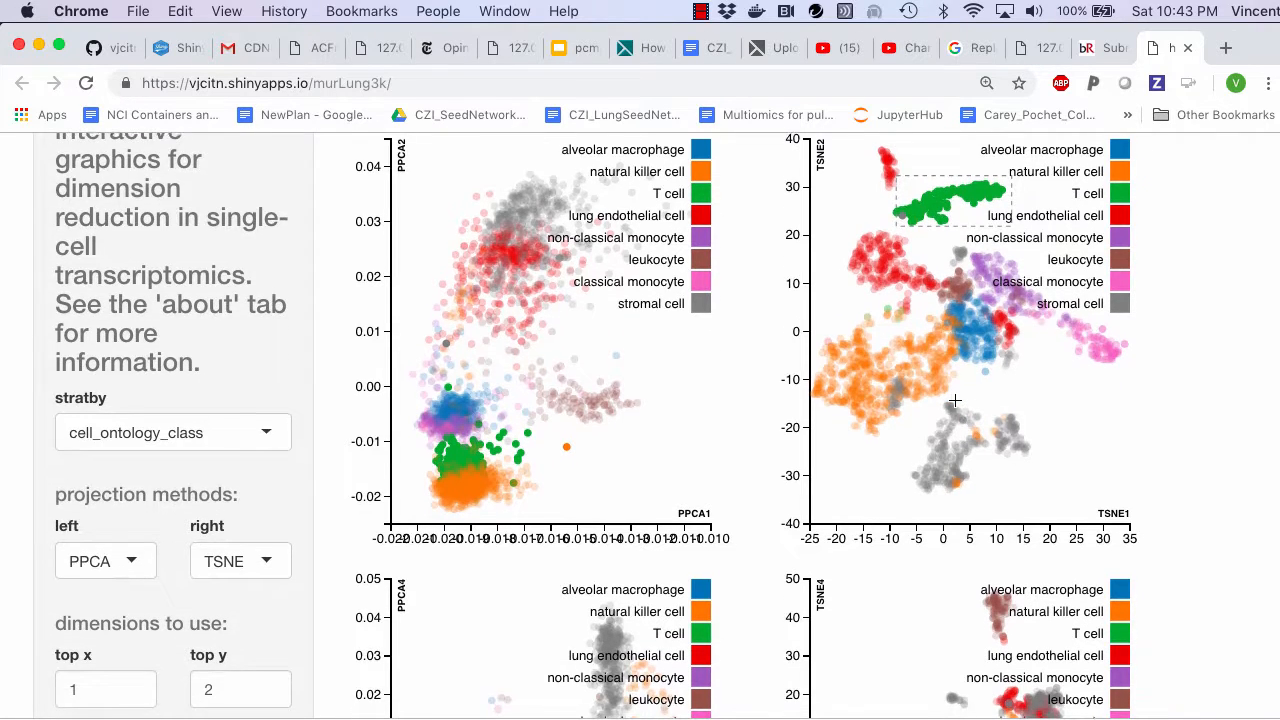
{"action": "scroll", "coordinate": [955, 400], "scroll_direction": "down", "scroll_amount": 5}
{"action": "scroll", "coordinate": [955, 400], "scroll_direction": "down", "scroll_amount": 1}
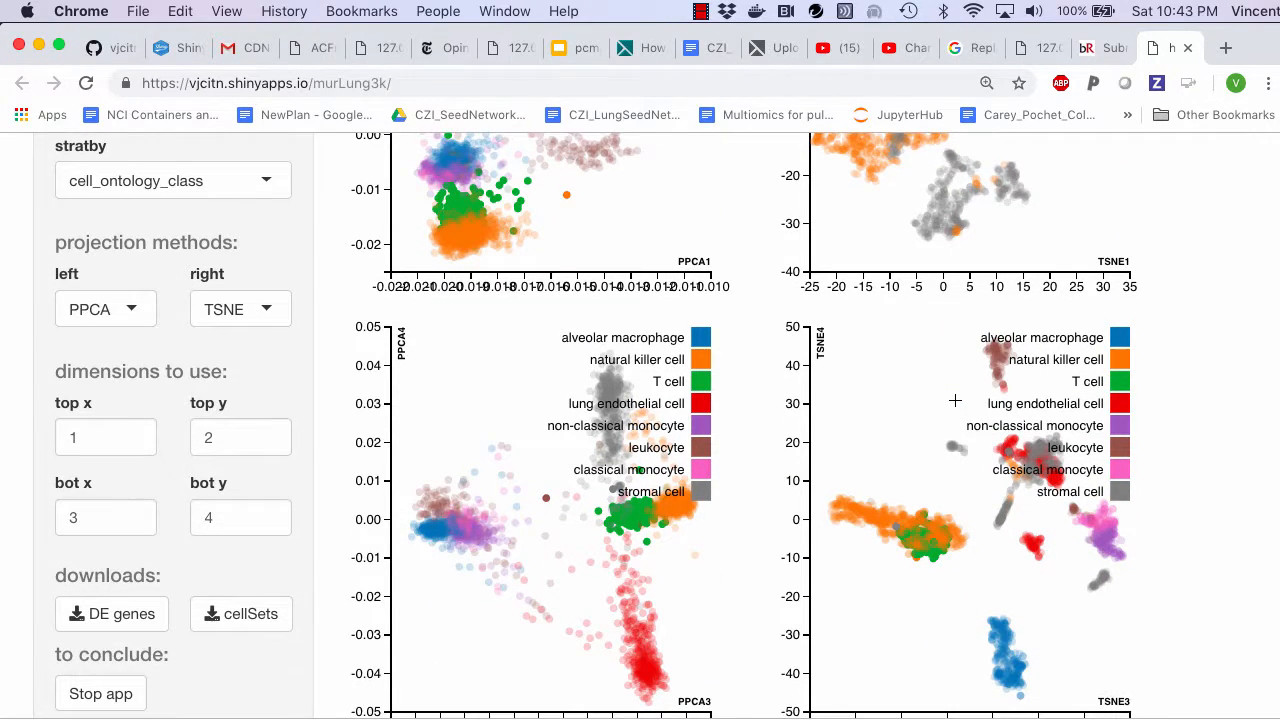
{"action": "scroll", "coordinate": [955, 400], "scroll_direction": "up", "scroll_amount": 3}
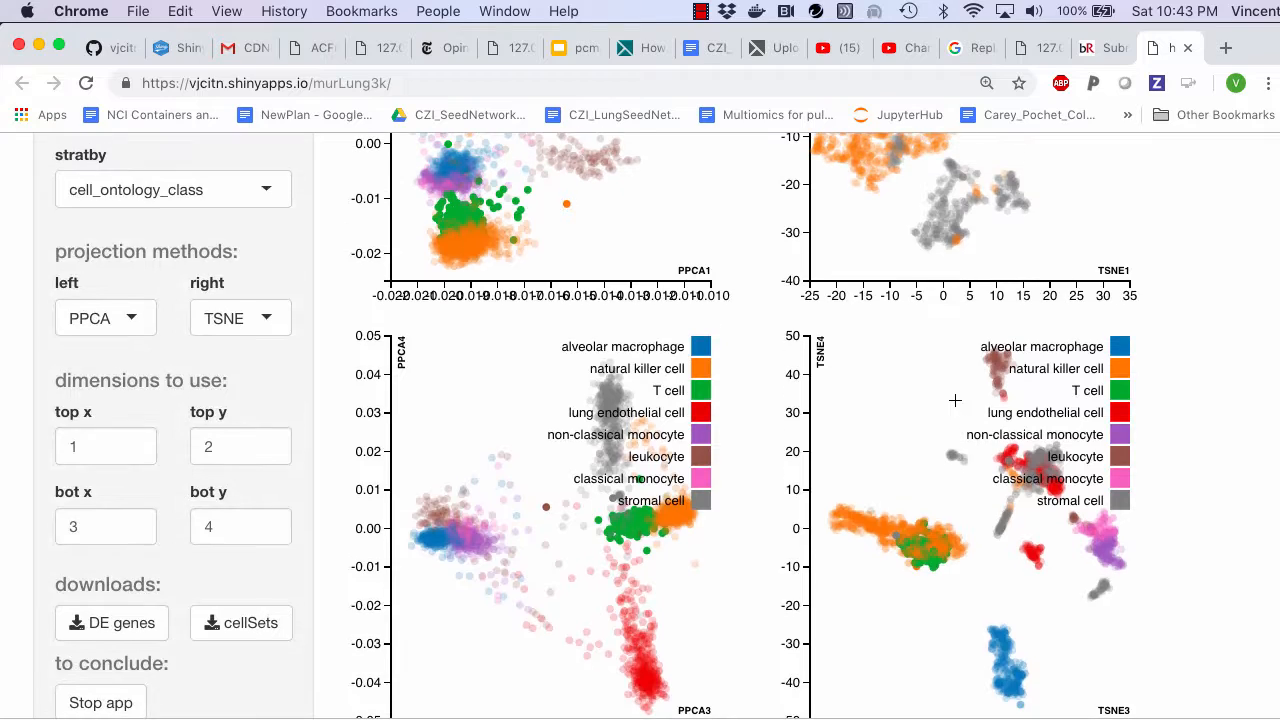
{"action": "scroll", "coordinate": [955, 400], "scroll_direction": "up", "scroll_amount": 6}
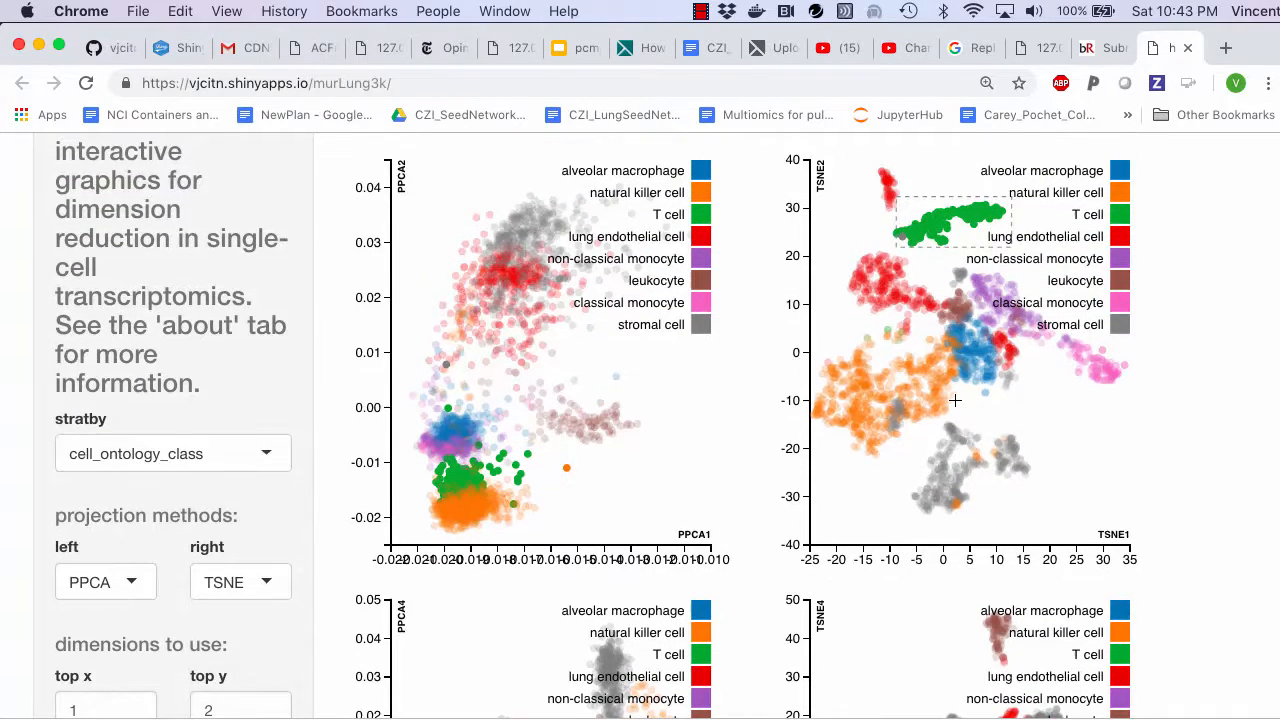
{"action": "scroll", "coordinate": [560, 550], "scroll_direction": "down", "scroll_amount": 7}
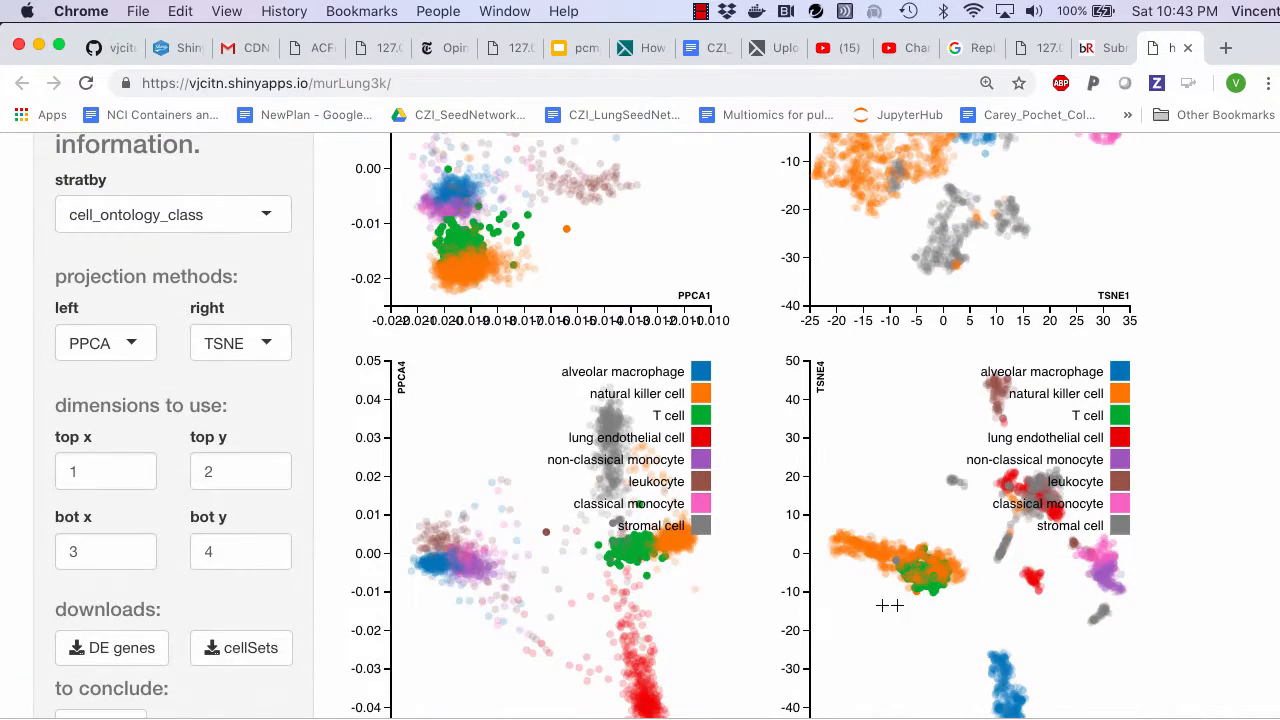
{"action": "scroll", "coordinate": [926, 583], "scroll_direction": "up", "scroll_amount": 10}
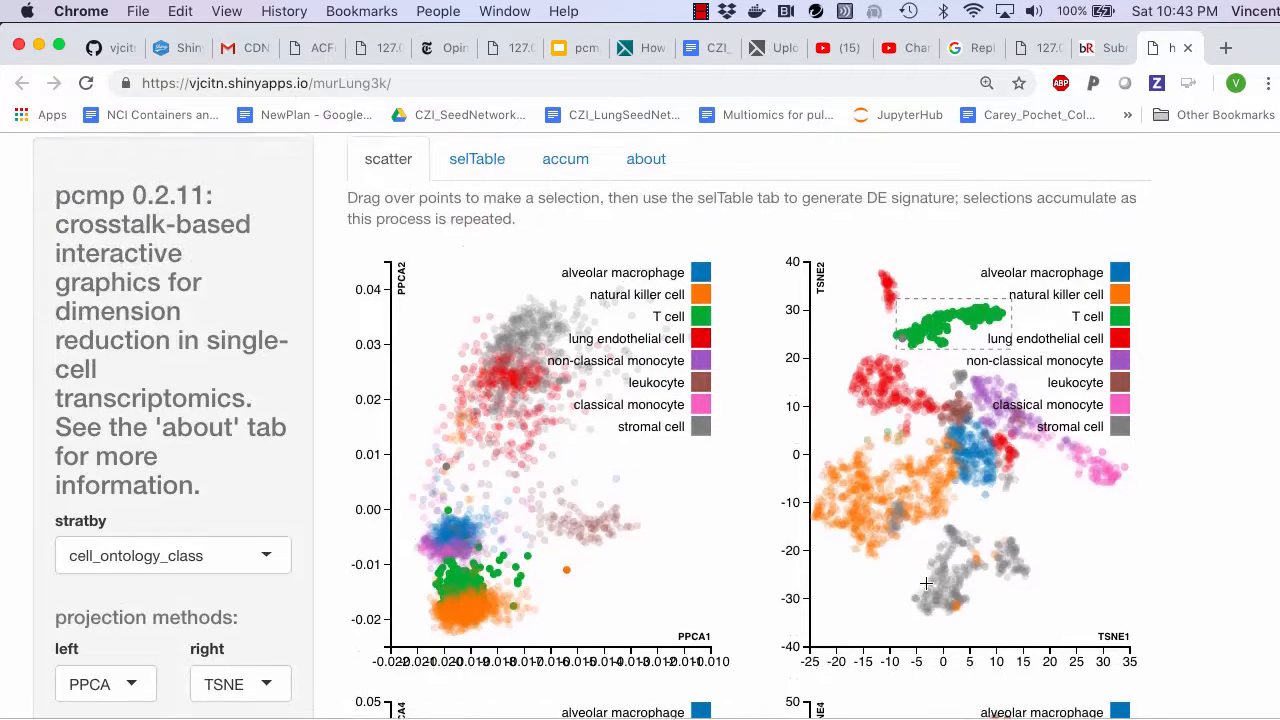
- Generate the differential expression table for the selected T cells and review its genes
{"action": "left_click", "coordinate": [470, 160]}
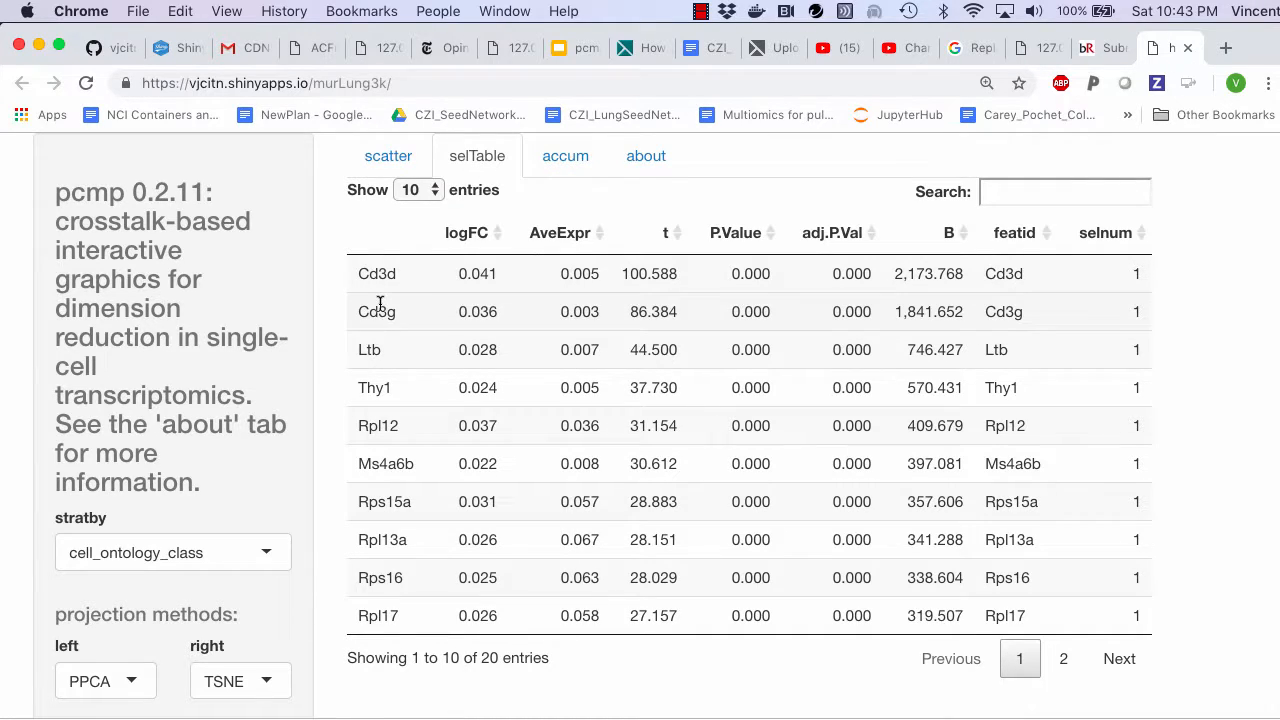
{"action": "scroll", "coordinate": [380, 303], "scroll_direction": "up", "scroll_amount": 1}
{"action": "scroll", "coordinate": [380, 303], "scroll_direction": "down", "scroll_amount": 1}
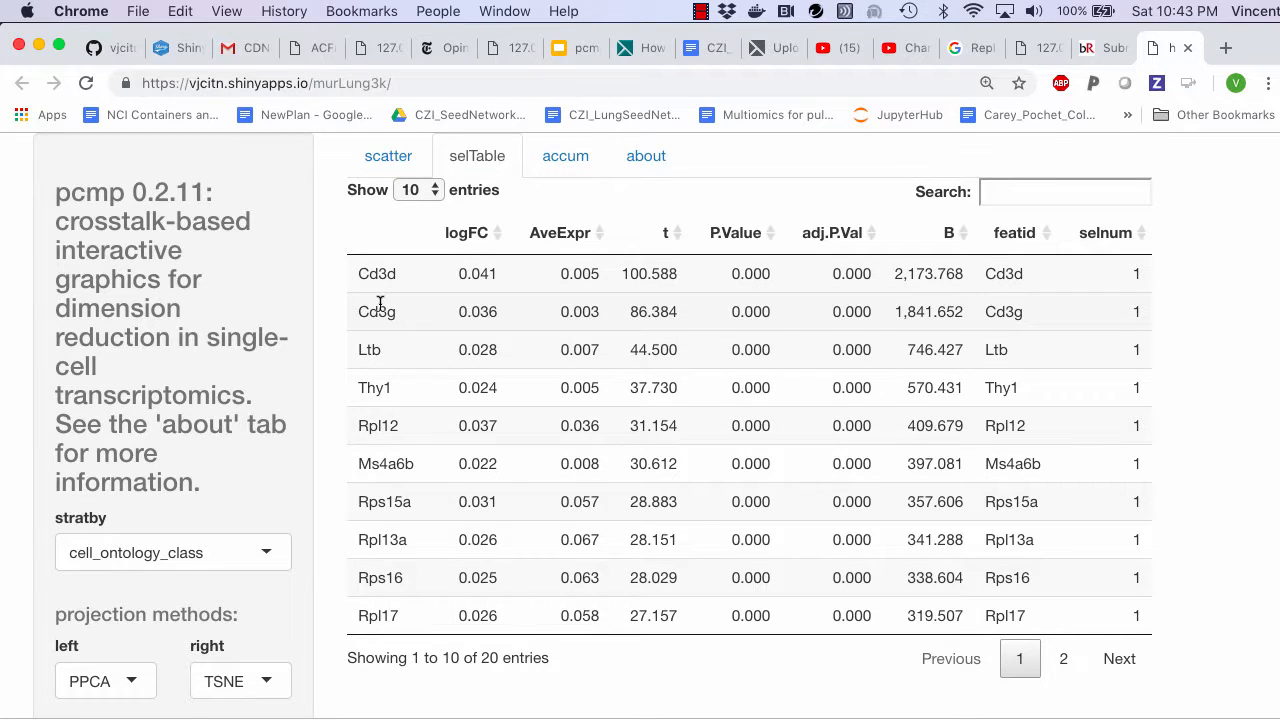
- Replace the T cell selection with the alveolar macrophage cluster in the bottom TSNE plot and generate its differential expression table
{"action": "left_click", "coordinate": [388, 165]}
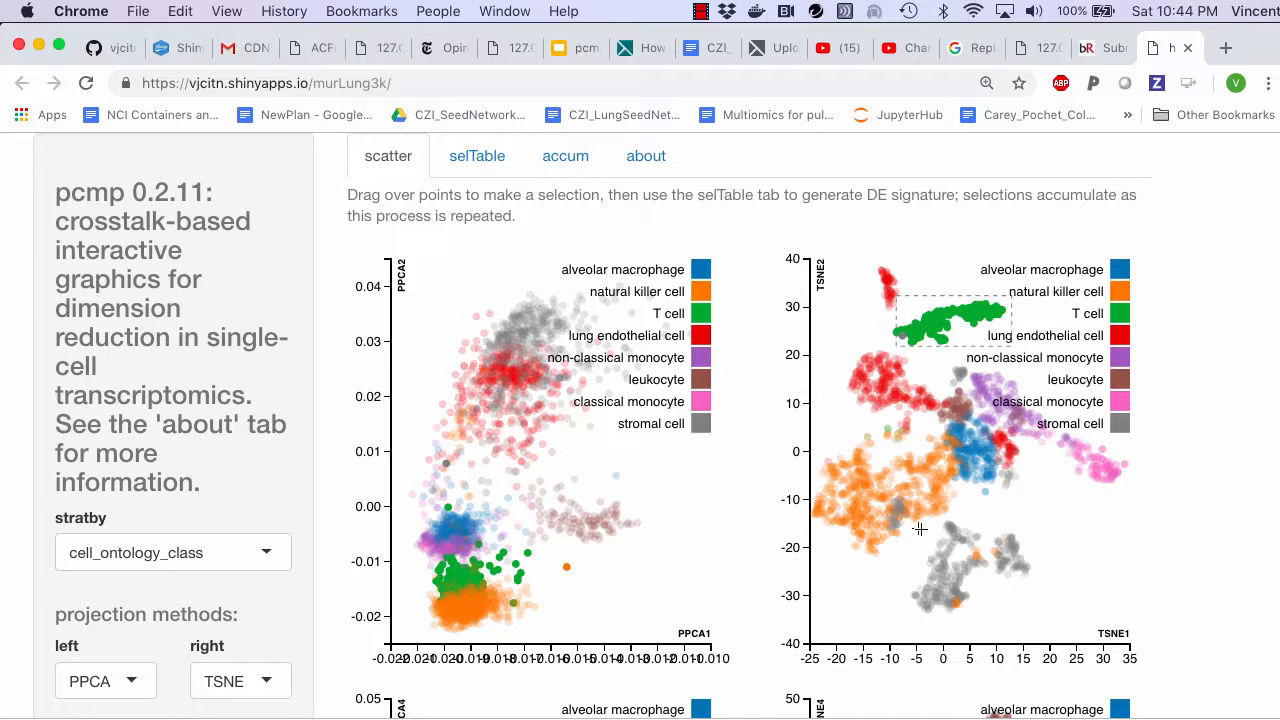
{"action": "left_click", "coordinate": [1064, 522]}
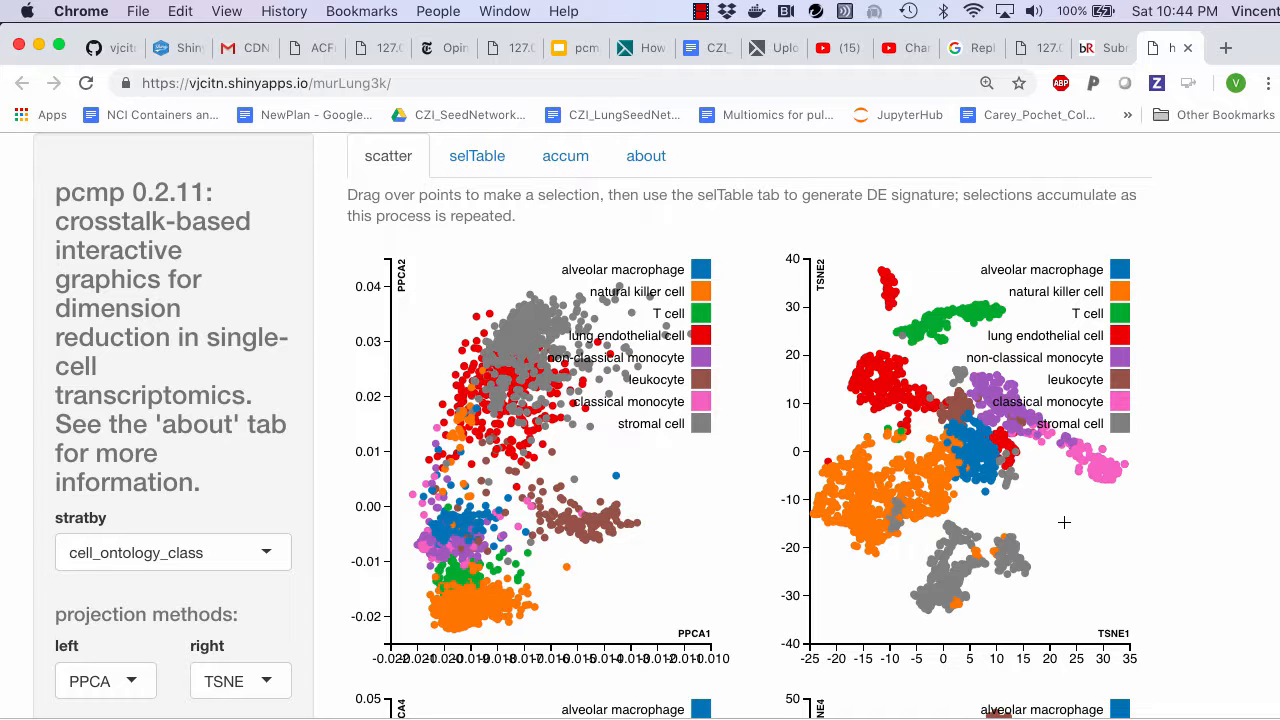
{"action": "scroll", "coordinate": [1064, 522], "scroll_direction": "down", "scroll_amount": 5}
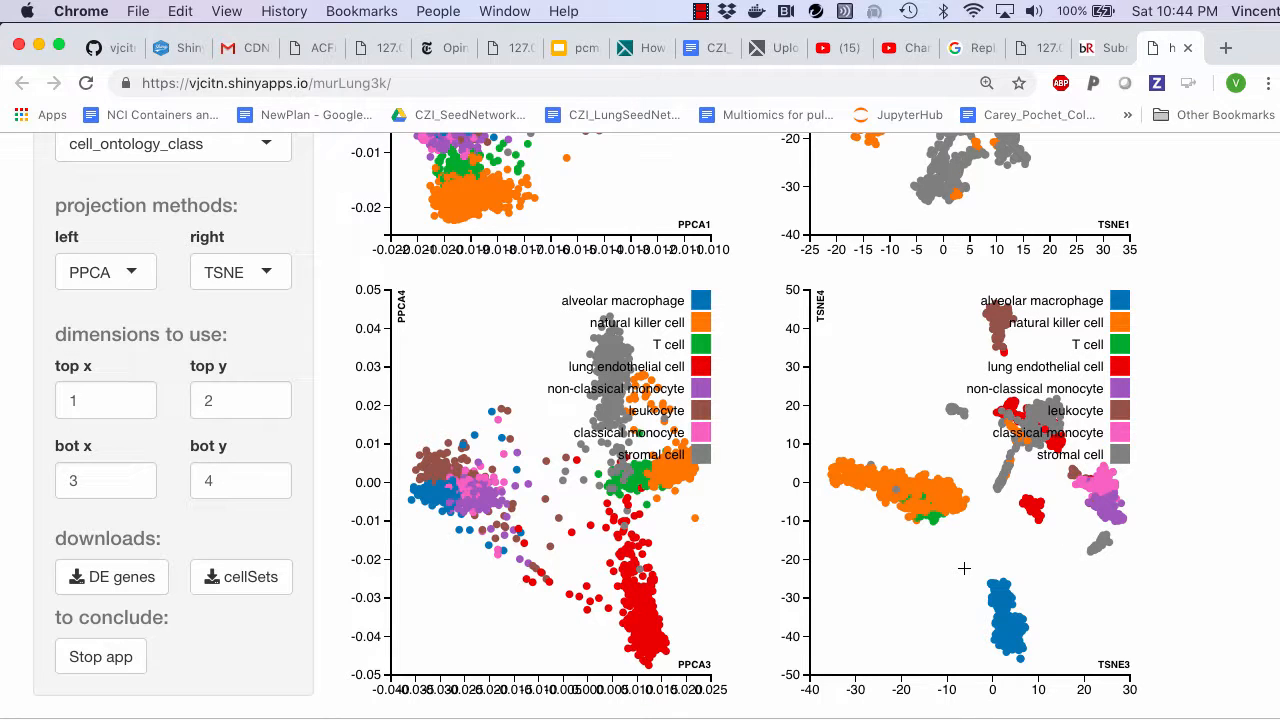
{"action": "left_click_drag", "start_coordinate": [964, 566], "coordinate": [1066, 670]}
{"action": "scroll", "coordinate": [1066, 670], "scroll_direction": "up", "scroll_amount": 5}
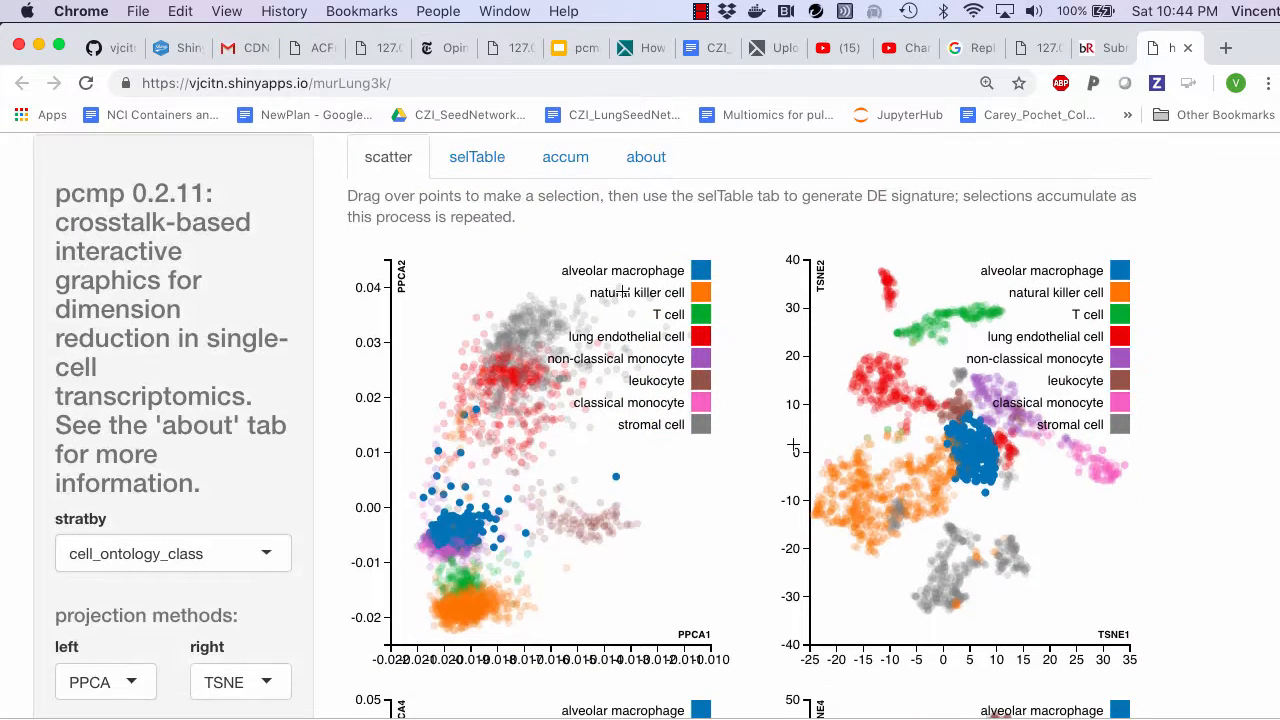
{"action": "left_click", "coordinate": [474, 166]}
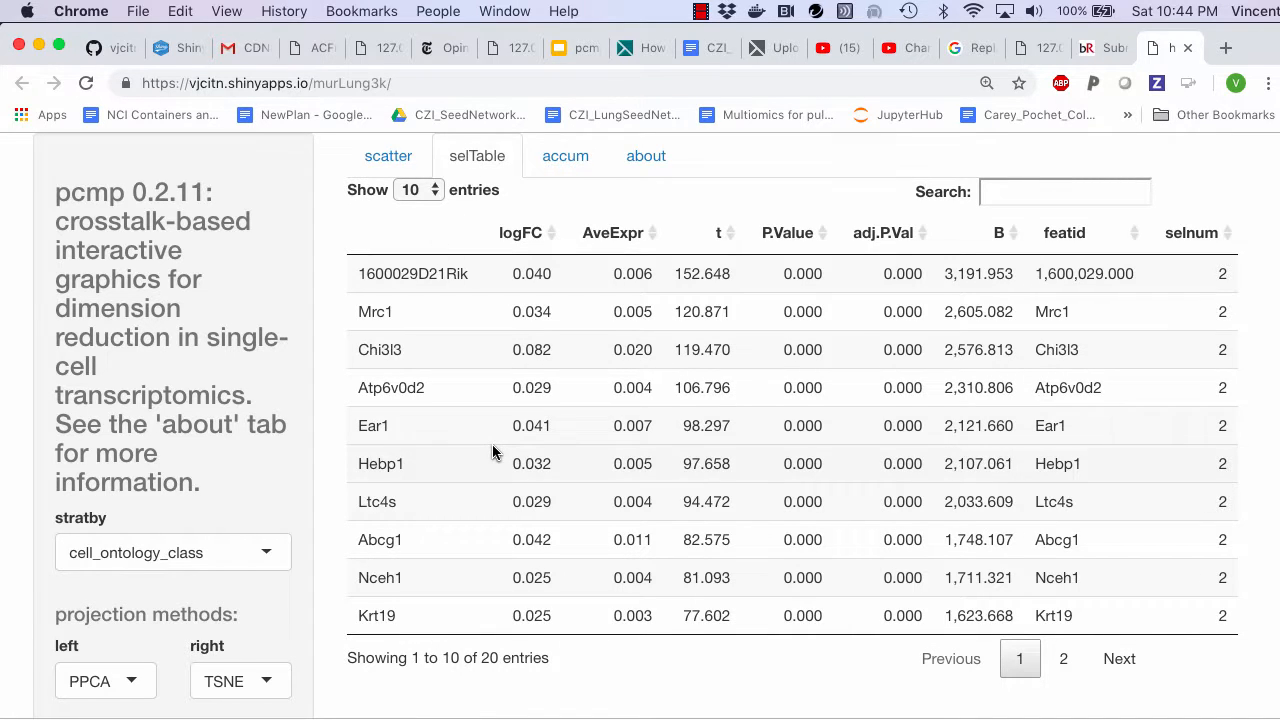
- Examine the accumulated selections in the PPCA dimension 3 and 4 plot and the biplots of both selections
{"action": "left_click", "coordinate": [566, 160]}
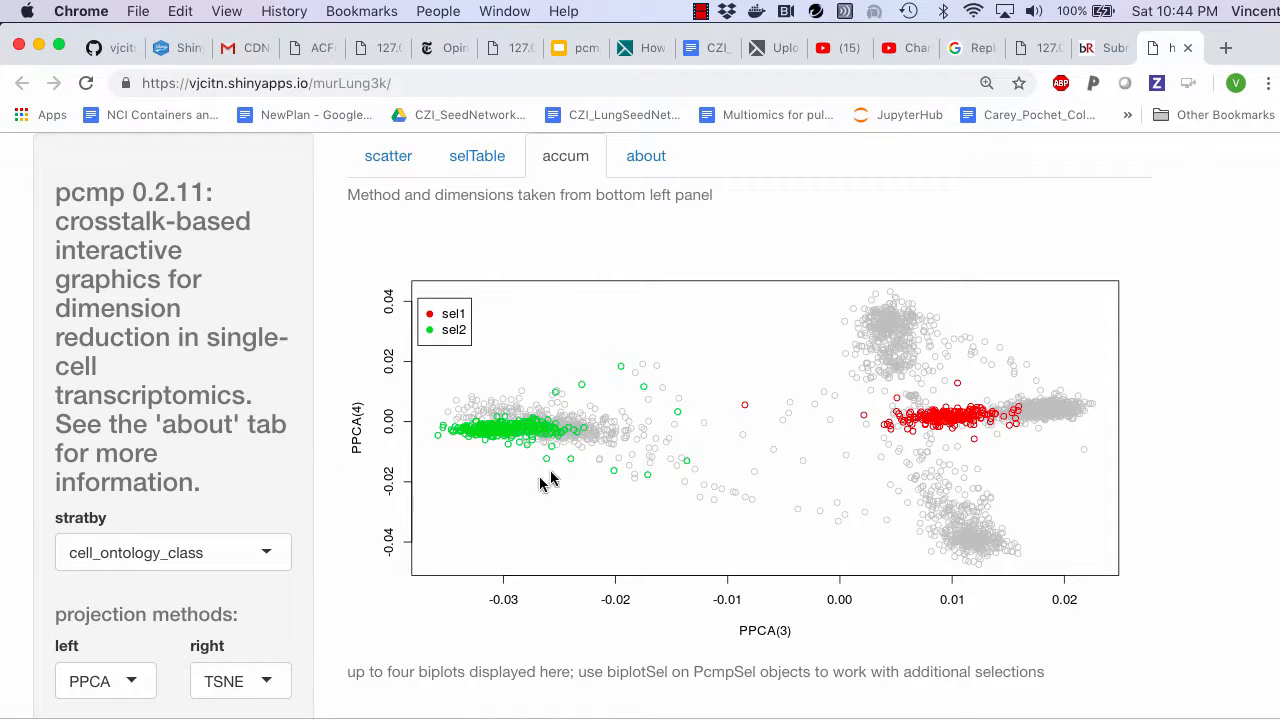
{"action": "scroll", "coordinate": [609, 434], "scroll_direction": "down", "scroll_amount": 5}
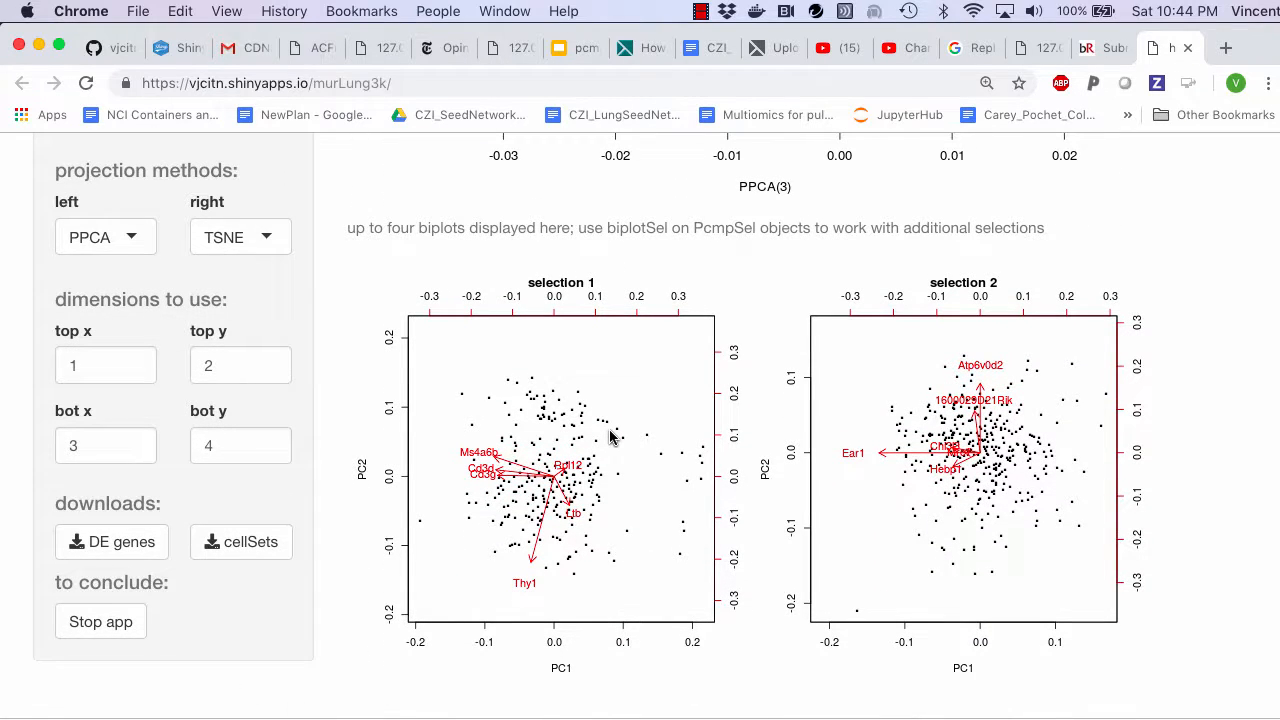
{"action": "scroll", "coordinate": [613, 436], "scroll_direction": "down", "scroll_amount": 1}
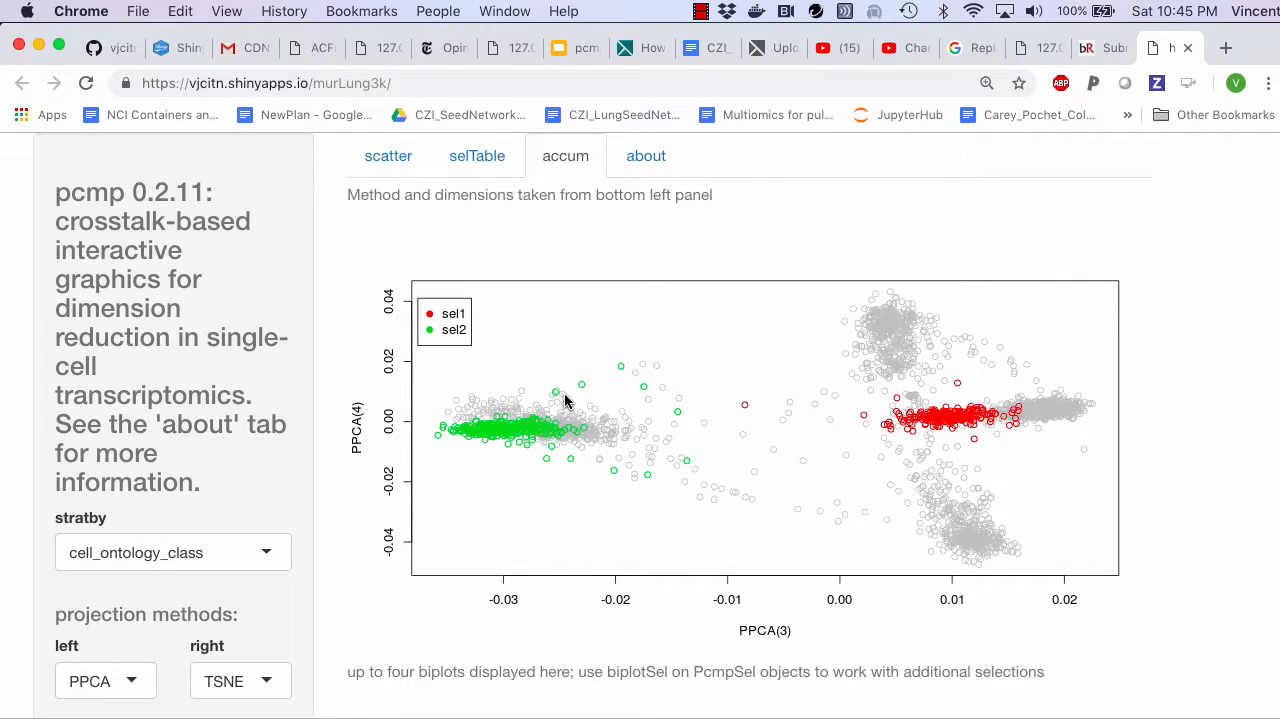
{"action": "scroll", "coordinate": [565, 362], "scroll_direction": "down", "scroll_amount": 1}
{"action": "scroll", "coordinate": [565, 362], "scroll_direction": "down", "scroll_amount": 5}
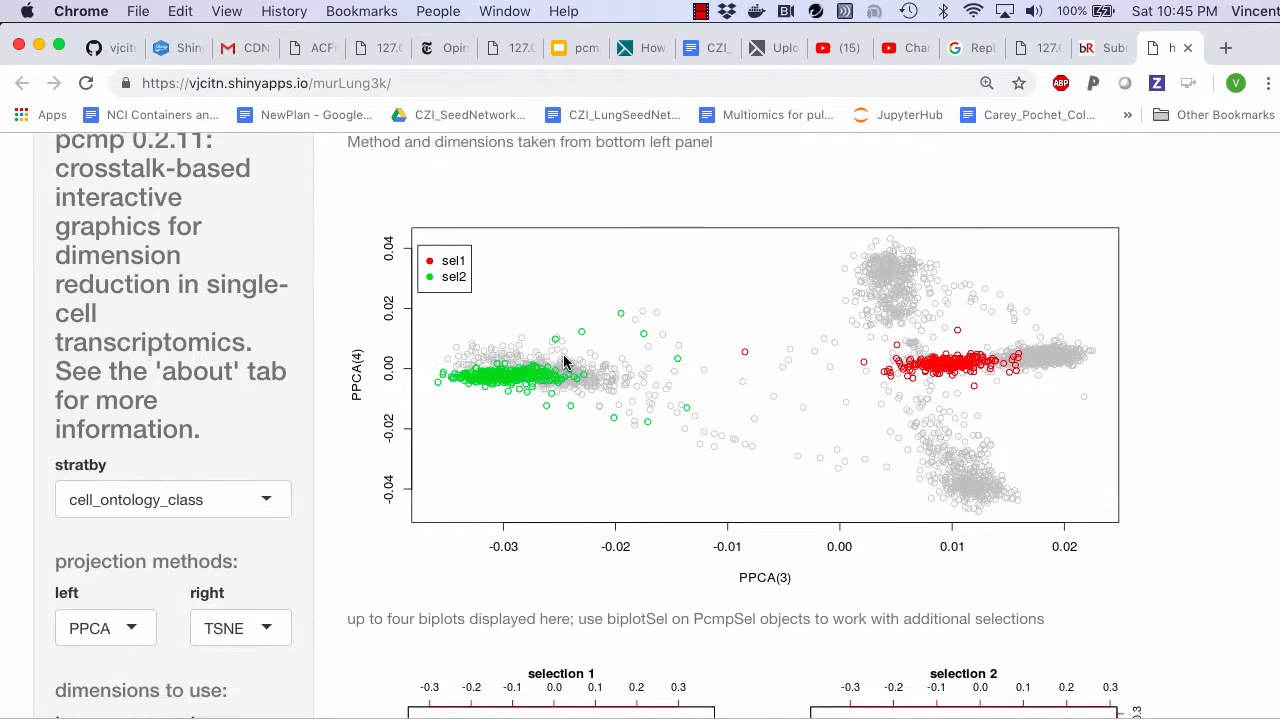
- Download the DE genes as data-2018-11-11.csv and the cellSets as data-2018-11-11 (1).csv into the HCA_LUNG folder
{"action": "scroll", "coordinate": [565, 362], "scroll_direction": "down", "scroll_amount": 3}
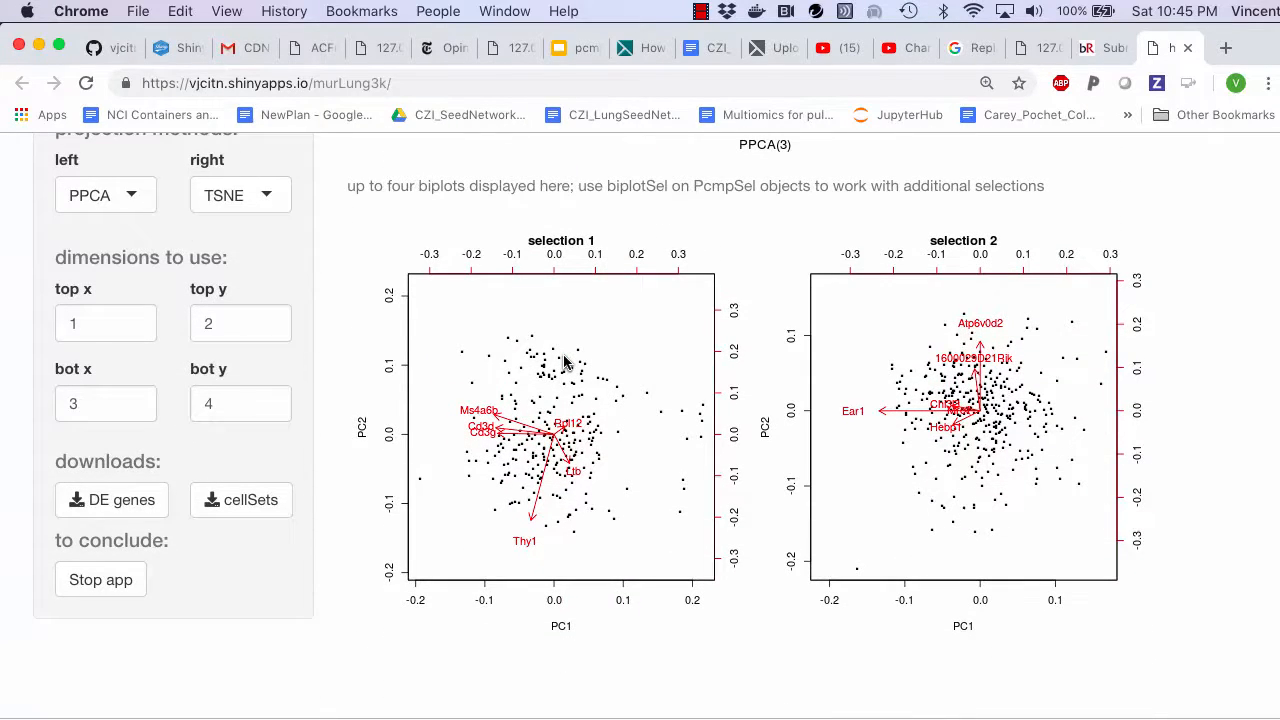
{"action": "left_click", "coordinate": [126, 500]}
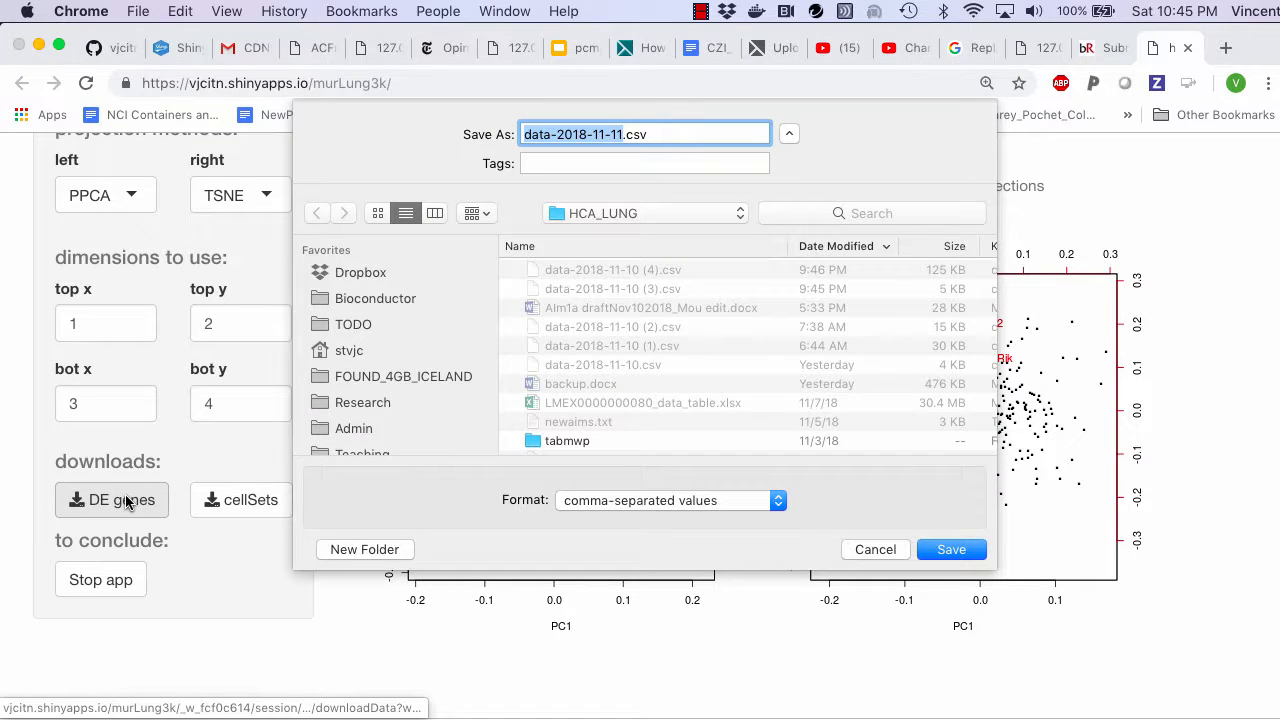
{"action": "left_click", "coordinate": [968, 552]}
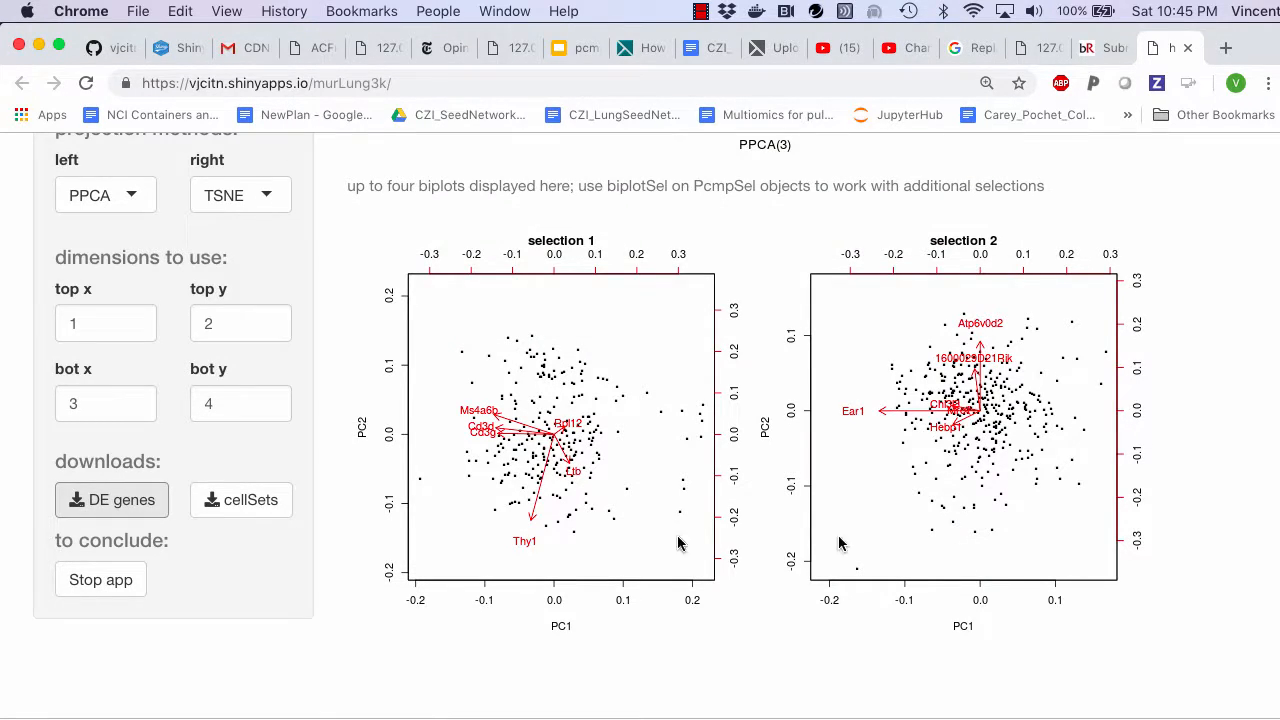
{"action": "left_click", "coordinate": [243, 500]}
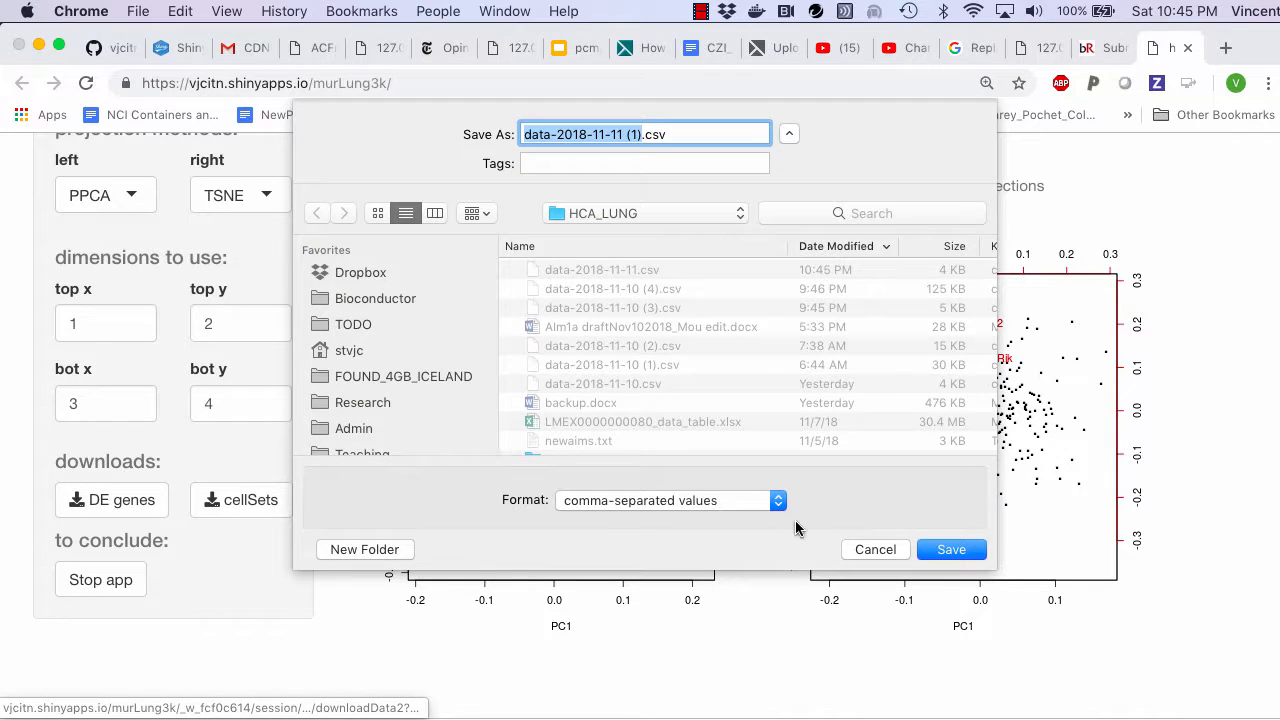
{"action": "left_click", "coordinate": [958, 550]}
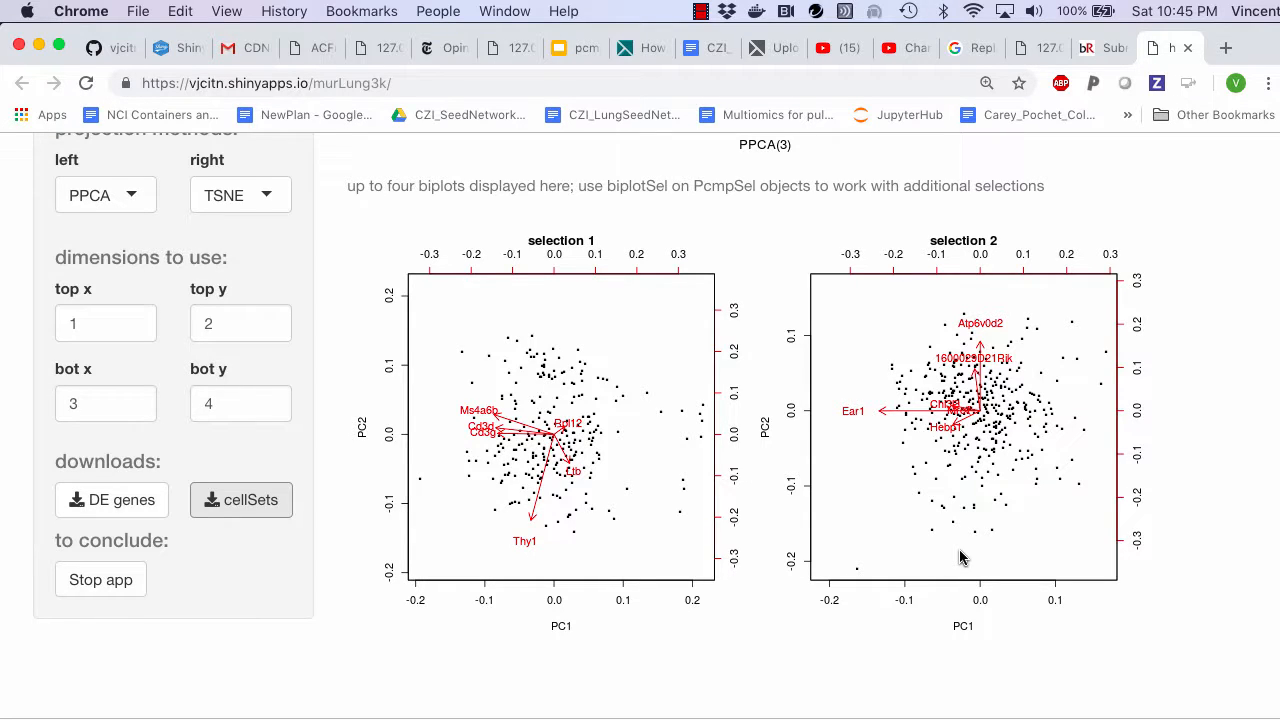
- Switch to Firefox and examine the pcmp GitHub page, from its introduction to the sections on installation, selTable and recording selections
{"action": "scroll", "coordinate": [959, 557], "scroll_direction": "up", "scroll_amount": 10}
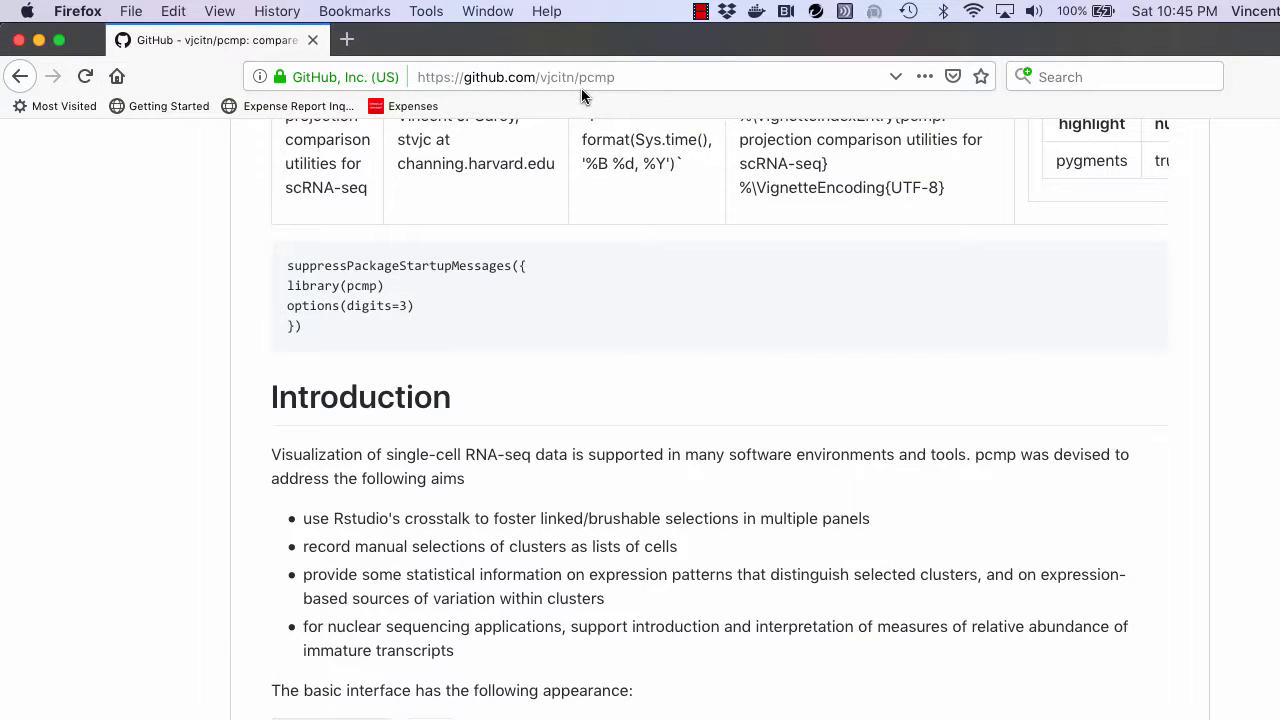
{"action": "scroll", "coordinate": [641, 335], "scroll_direction": "up", "scroll_amount": 3}
{"action": "scroll", "coordinate": [643, 338], "scroll_direction": "down", "scroll_amount": 5}
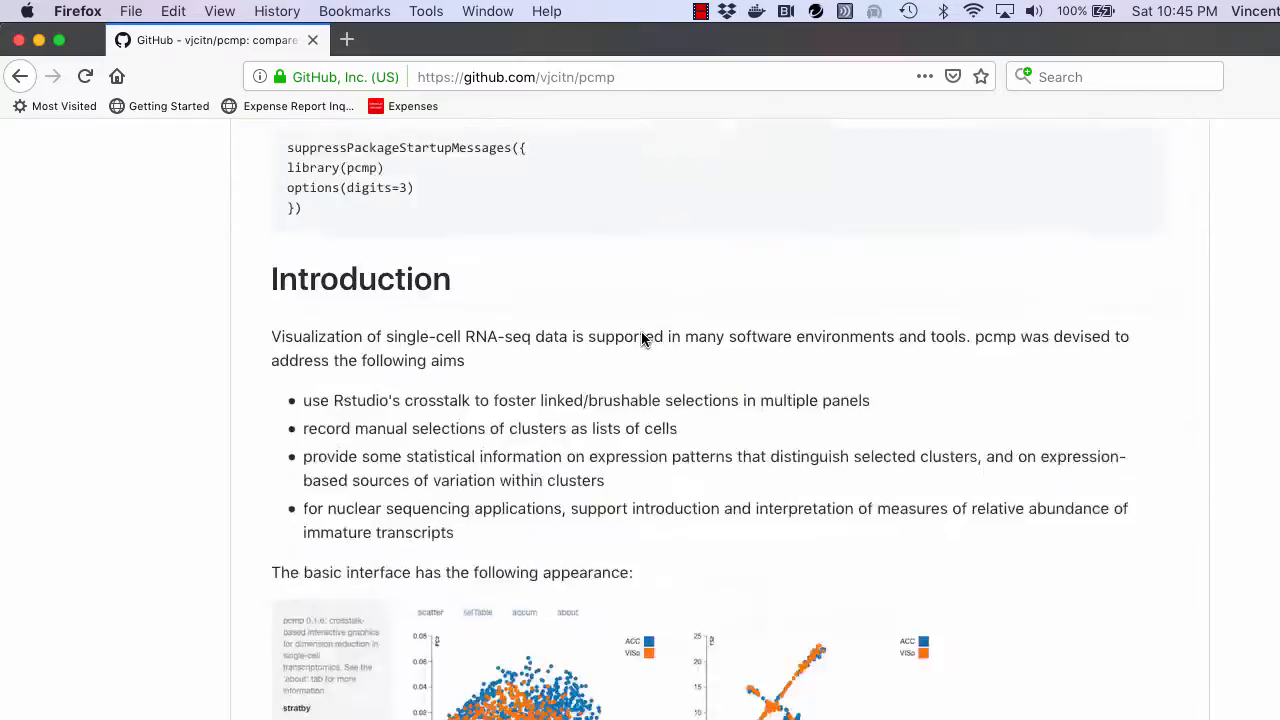
{"action": "scroll", "coordinate": [643, 338], "scroll_direction": "down", "scroll_amount": 5}
{"action": "scroll", "coordinate": [643, 338], "scroll_direction": "up", "scroll_amount": 1}
{"action": "scroll", "coordinate": [644, 340], "scroll_direction": "down", "scroll_amount": 3}
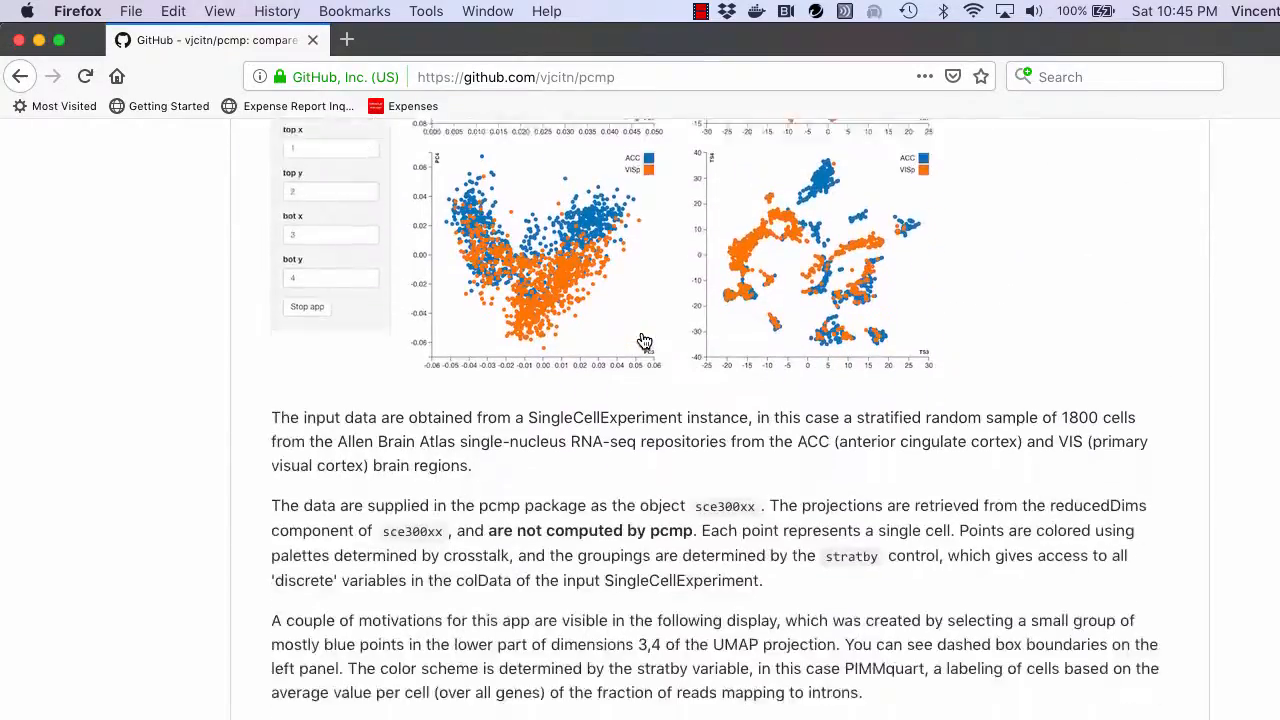
{"action": "scroll", "coordinate": [644, 342], "scroll_direction": "down", "scroll_amount": 8}
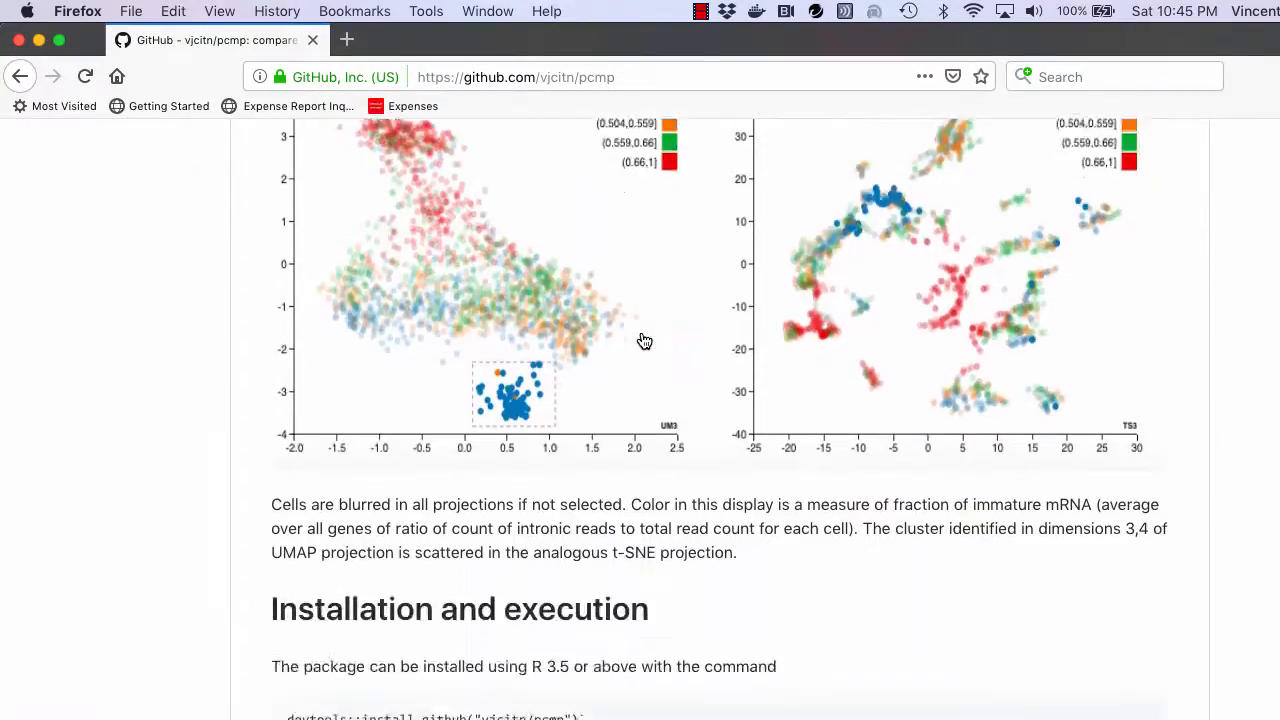
{"action": "scroll", "coordinate": [644, 342], "scroll_direction": "down", "scroll_amount": 10}
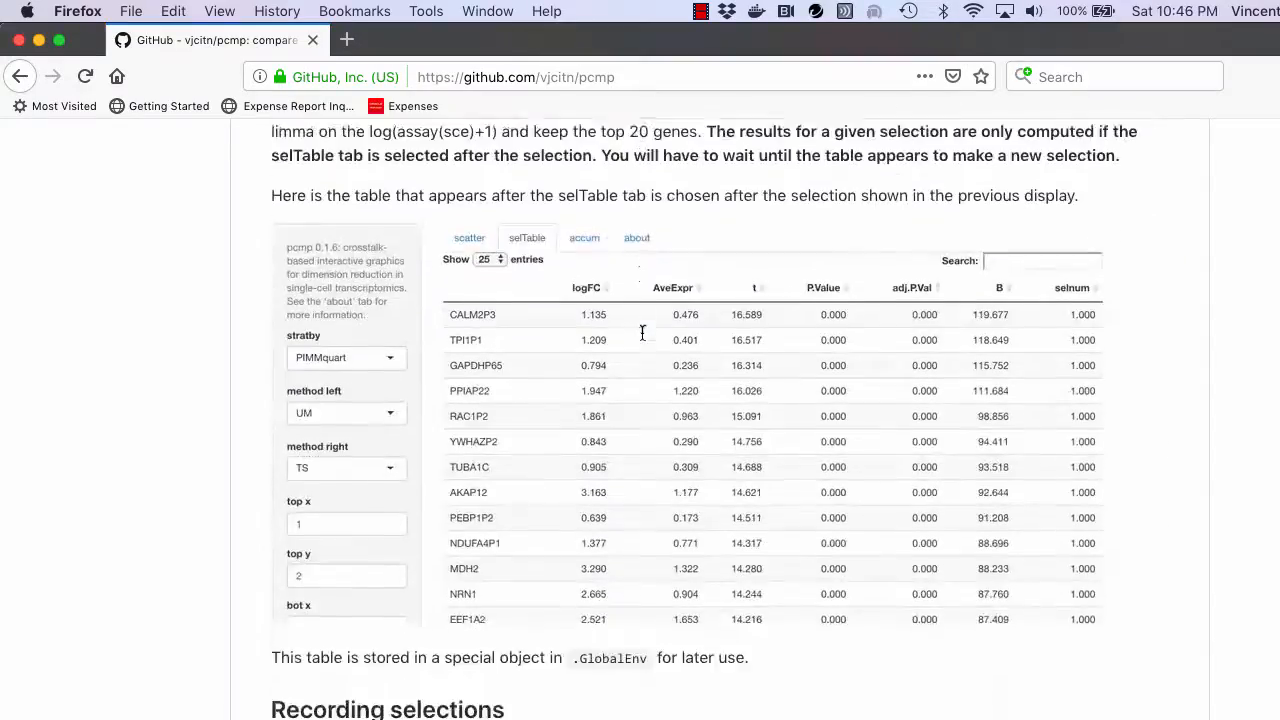
{"action": "scroll", "coordinate": [643, 335], "scroll_direction": "down", "scroll_amount": 10}
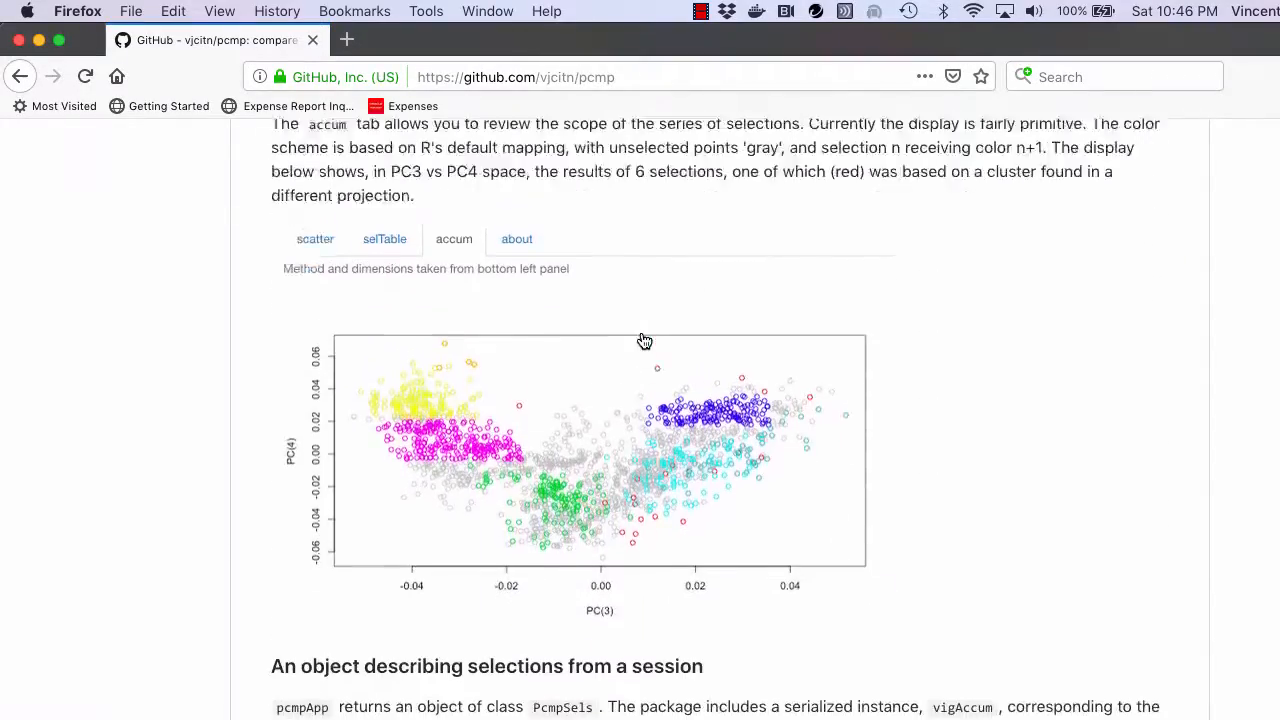
{"action": "scroll", "coordinate": [644, 342], "scroll_direction": "up", "scroll_amount": 20}
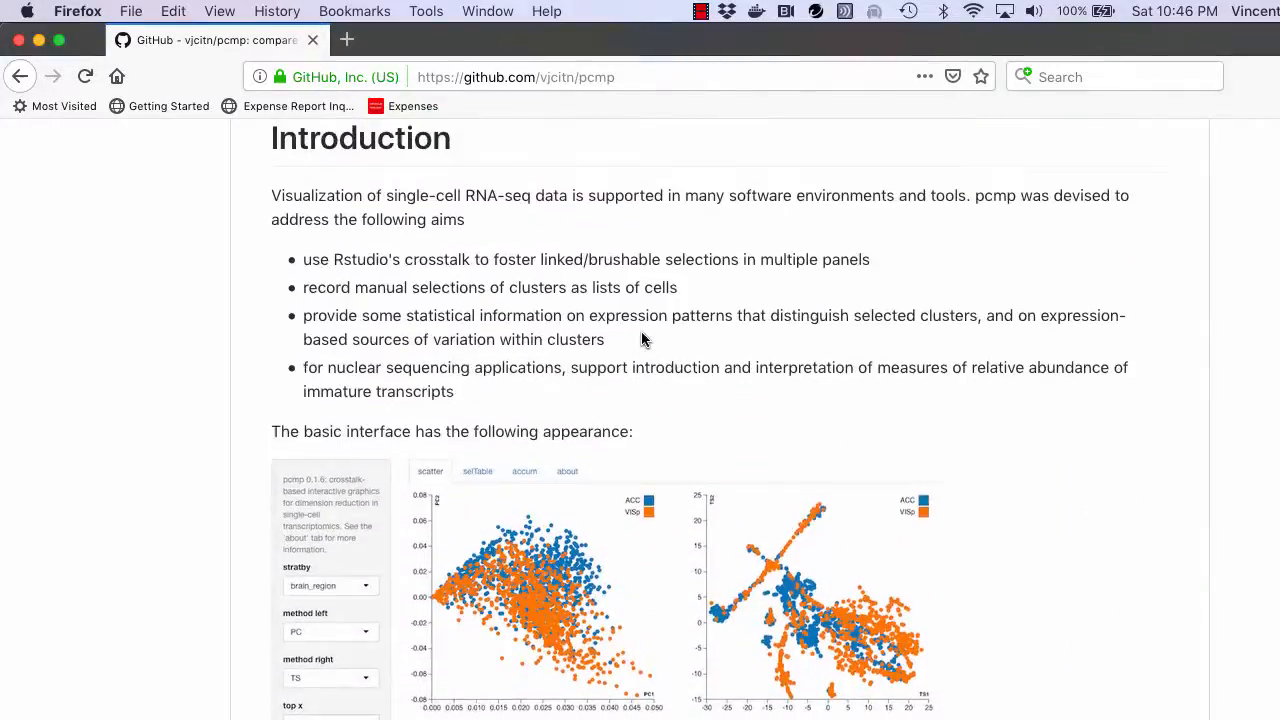
{"action": "scroll", "coordinate": [644, 340], "scroll_direction": "up", "scroll_amount": 4}
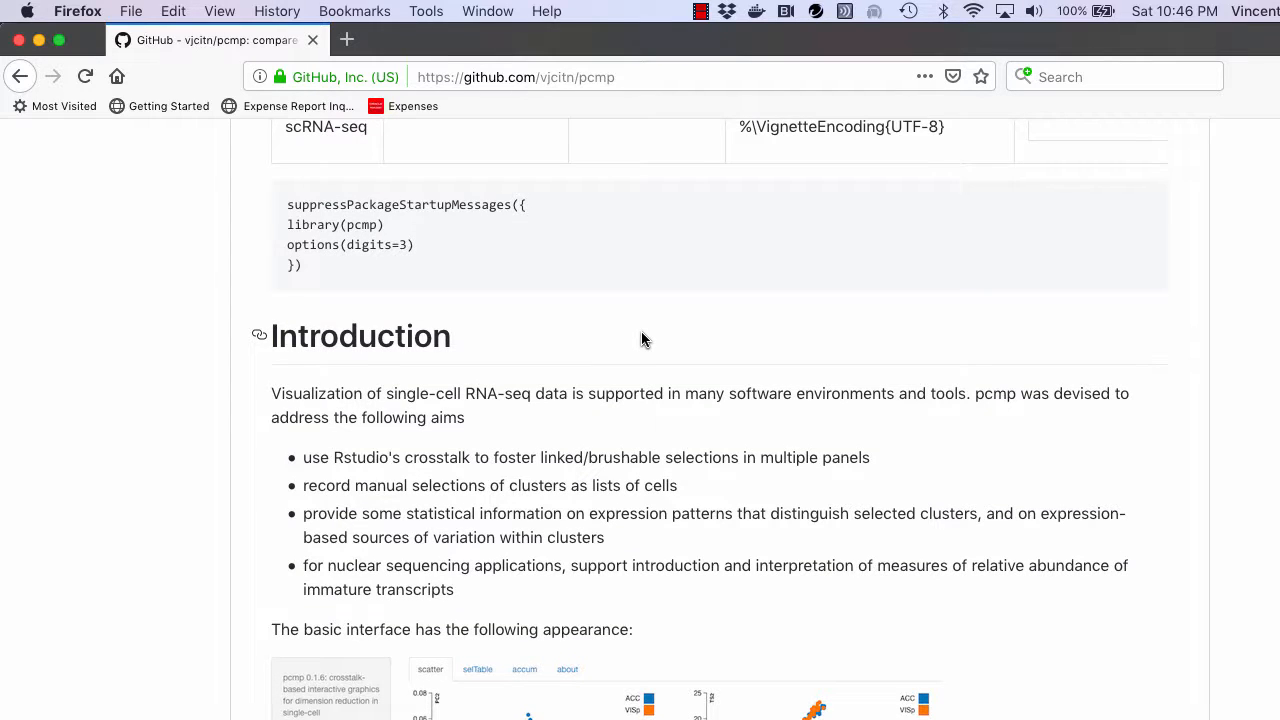